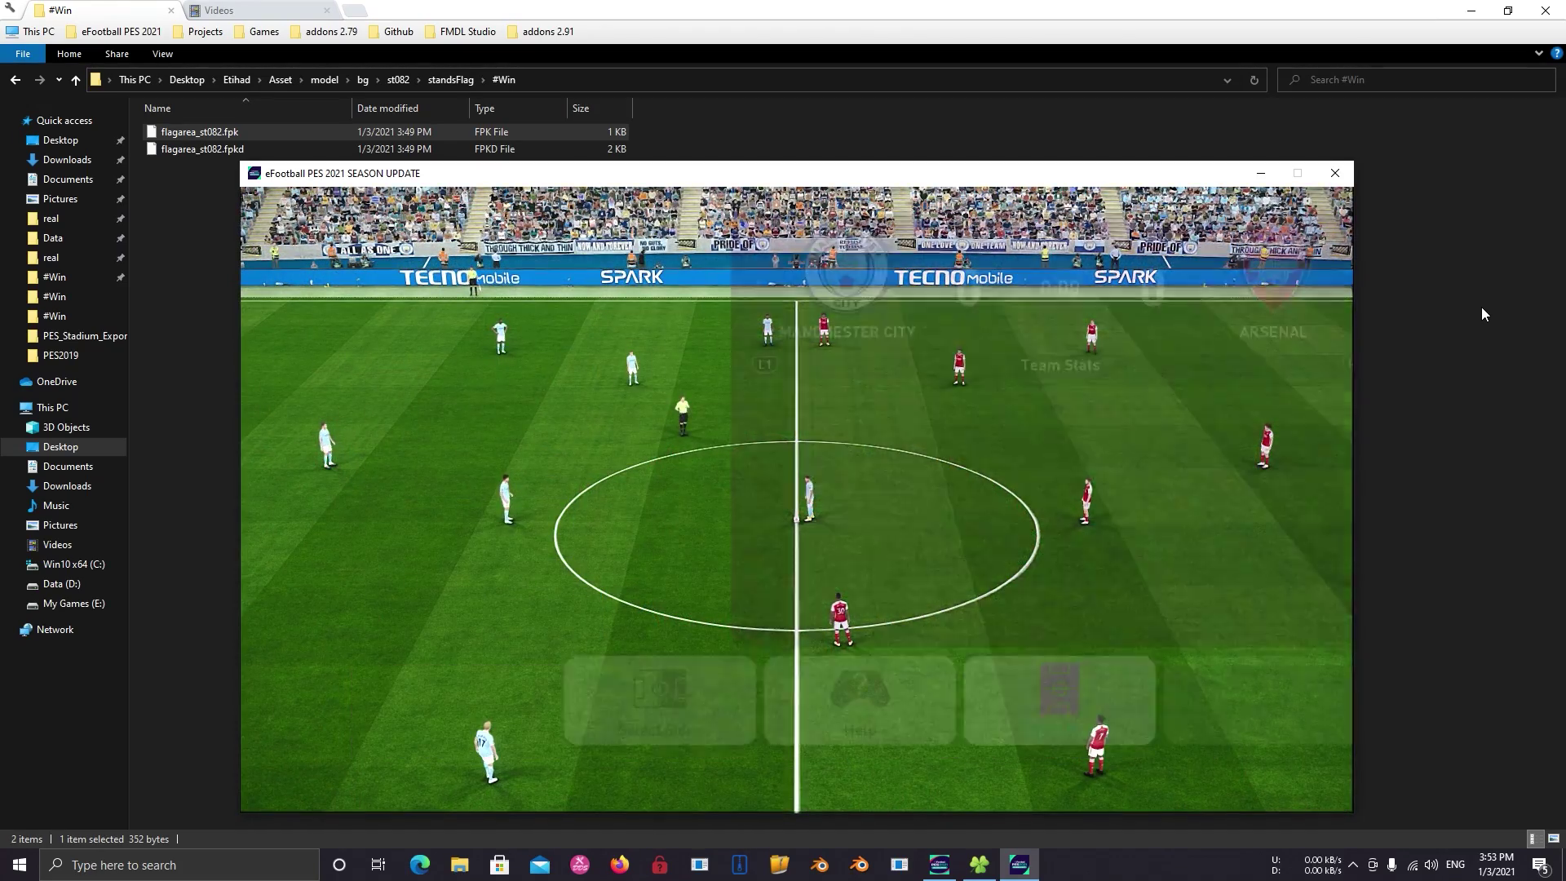
Pause the Manchester City vs Arsenal match and confirm returning to team selection
key(Escape)
key(Right)
key(Right)
key(Right)
key(Right)
key(Return)
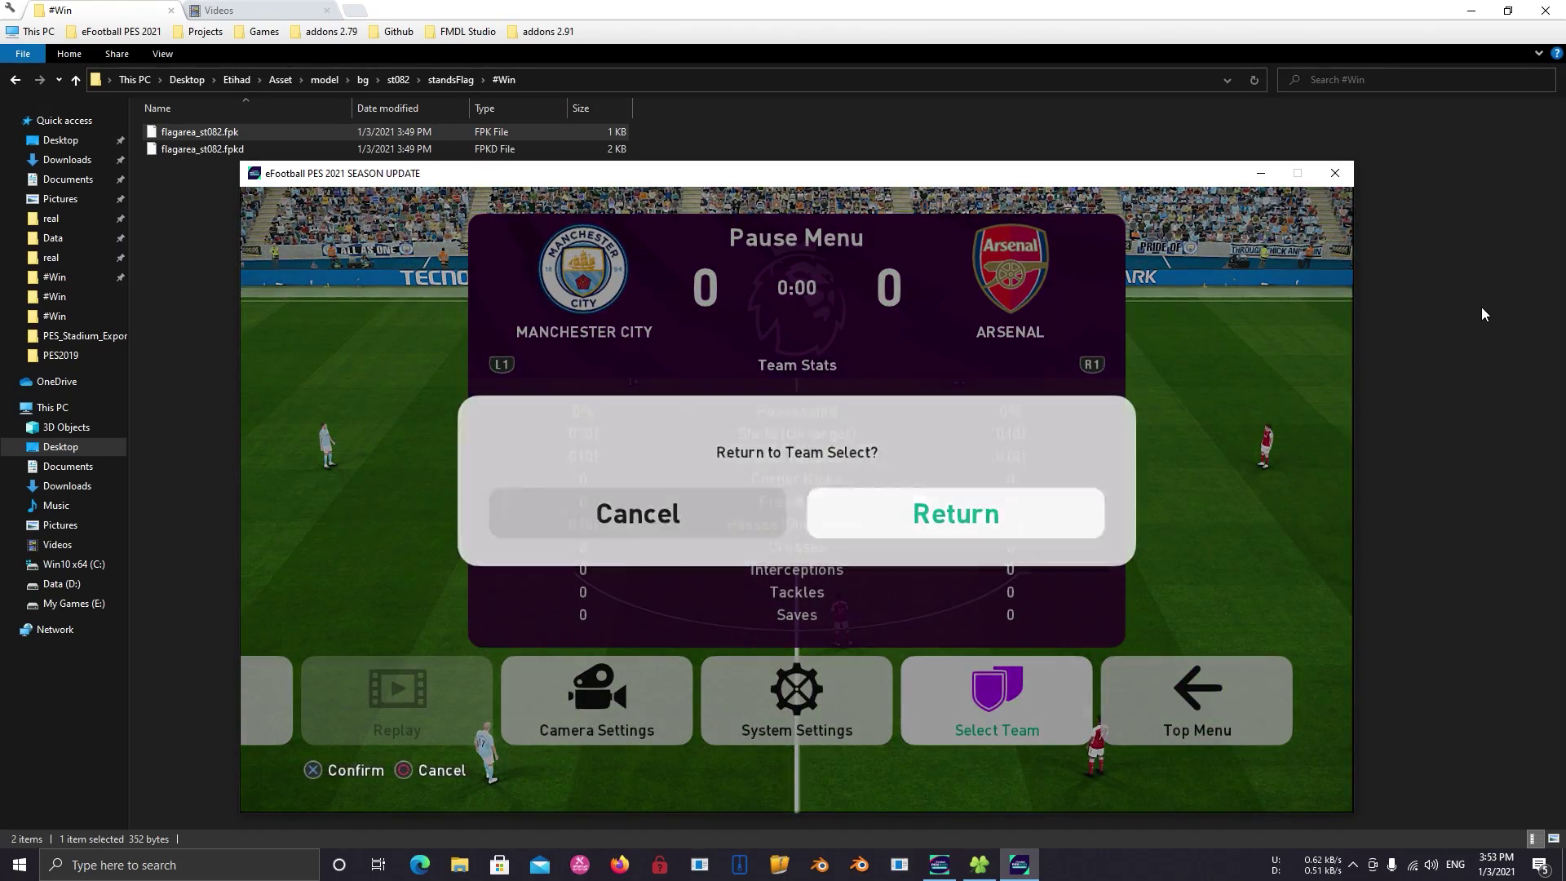
key(Return)
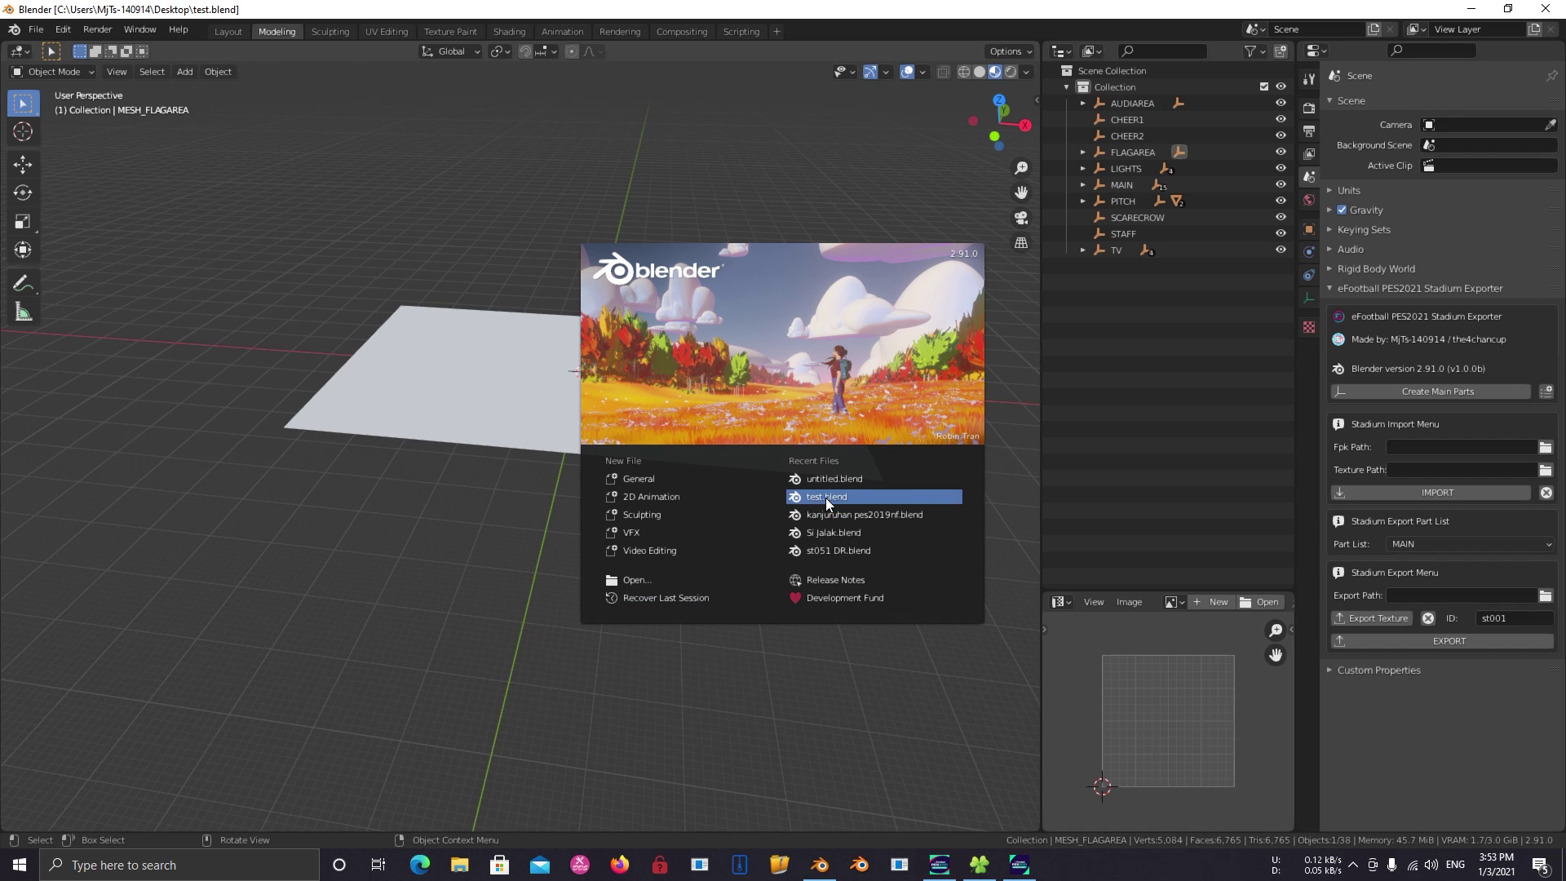
scroll(585, 373, down, 3)
Orbit toward the right stands and select crowd sections C_right1 and C_right2 together
middle_drag(585, 373, 560, 383)
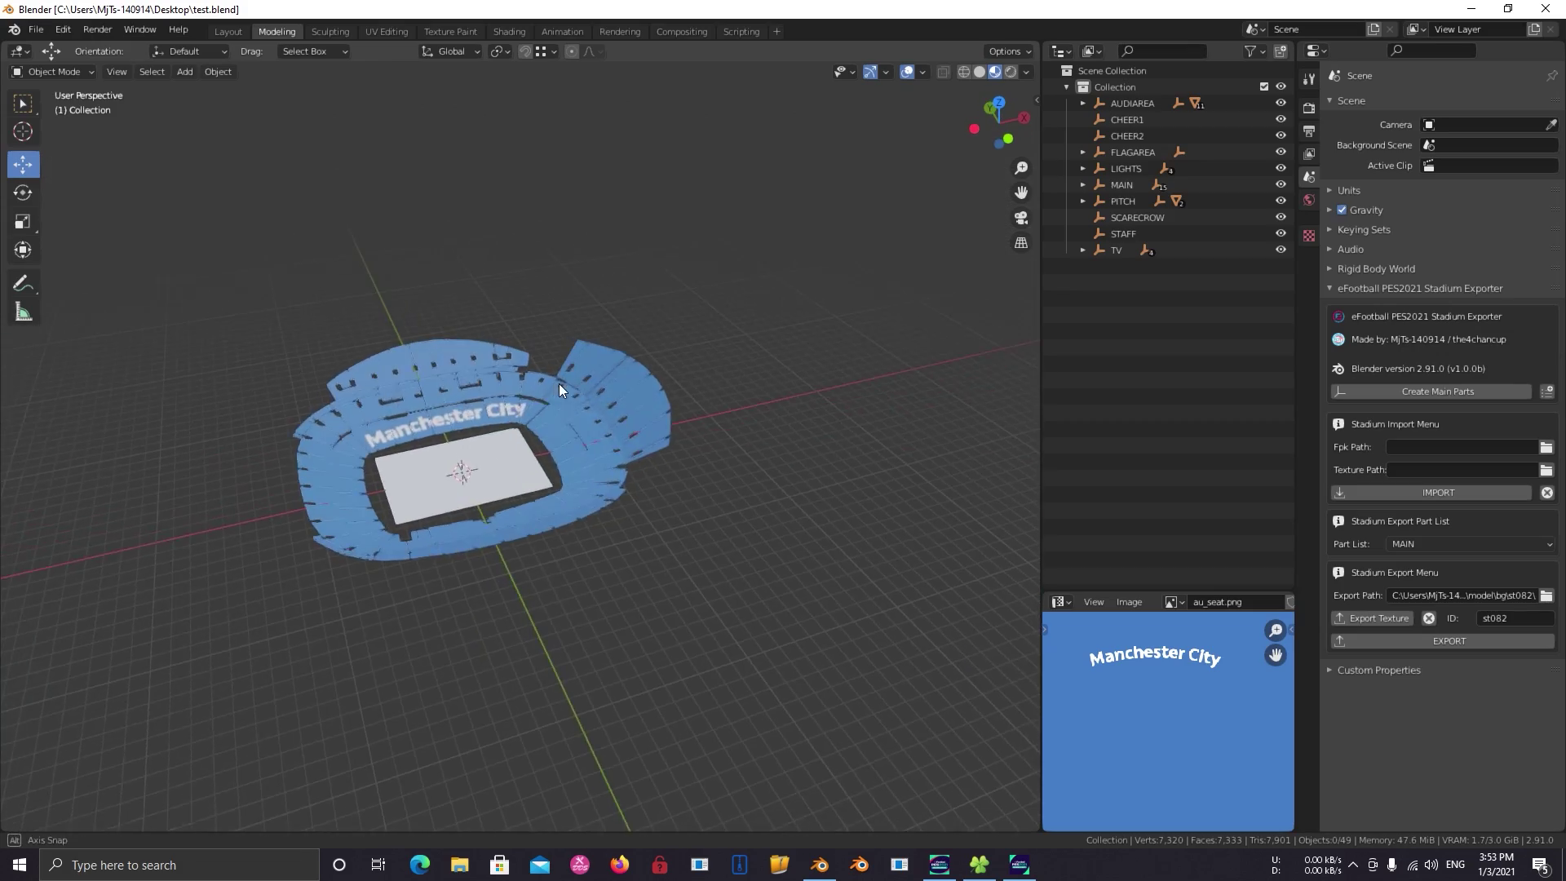
scroll(630, 404, up, 4)
scroll(646, 368, up, 1)
click(662, 415)
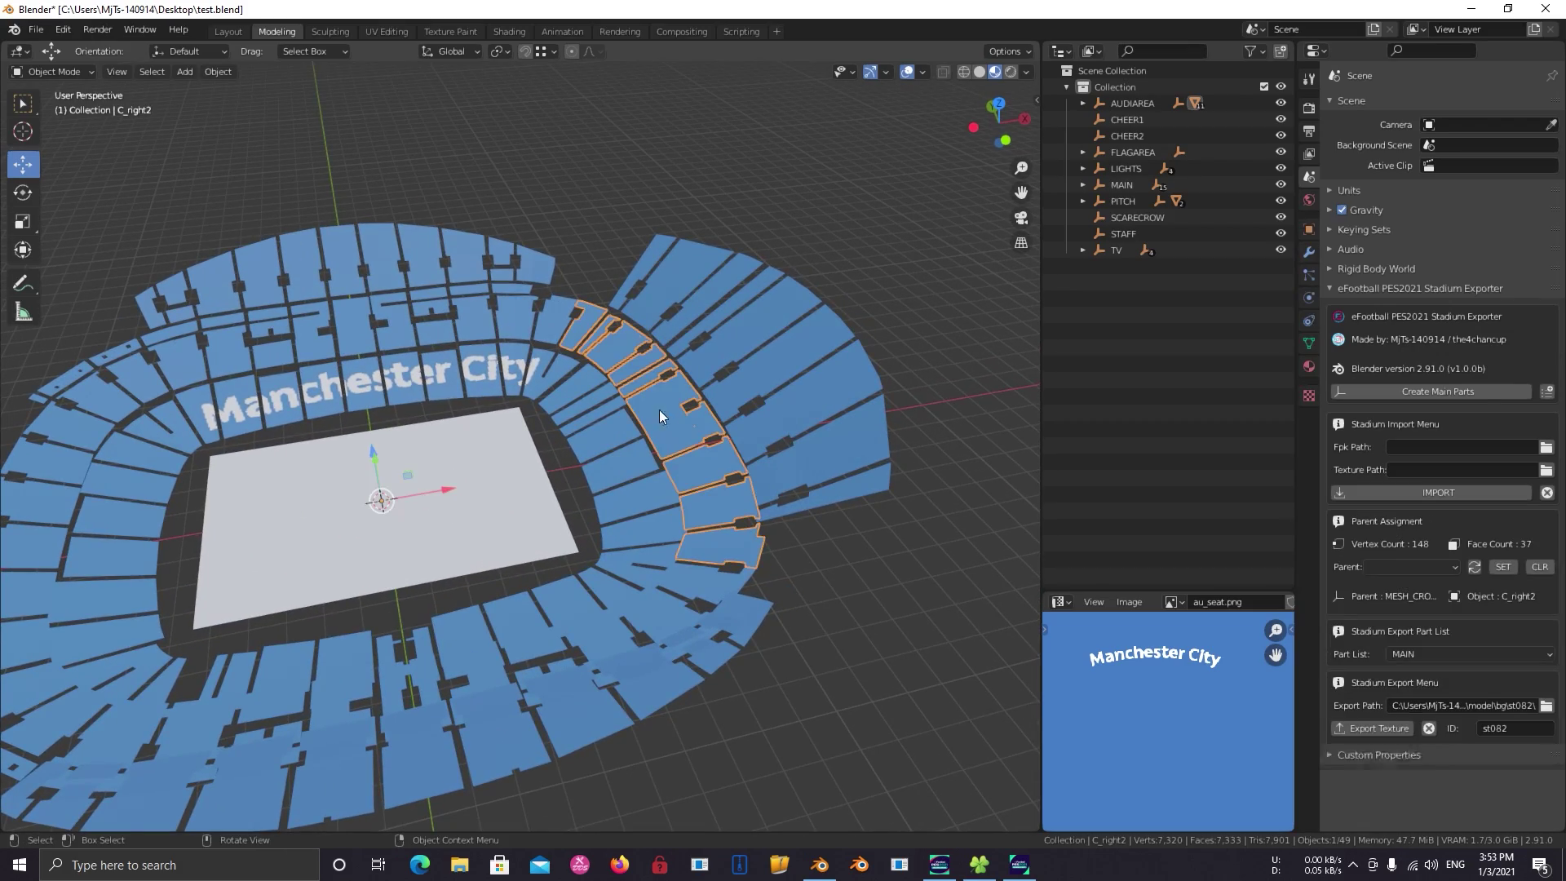
mouse_move(660, 410)
middle_down()
mouse_move(506, 398)
mouse_move(588, 389)
mouse_move(528, 398)
middle_up()
scroll(589, 389, up, 2)
click(612, 392)
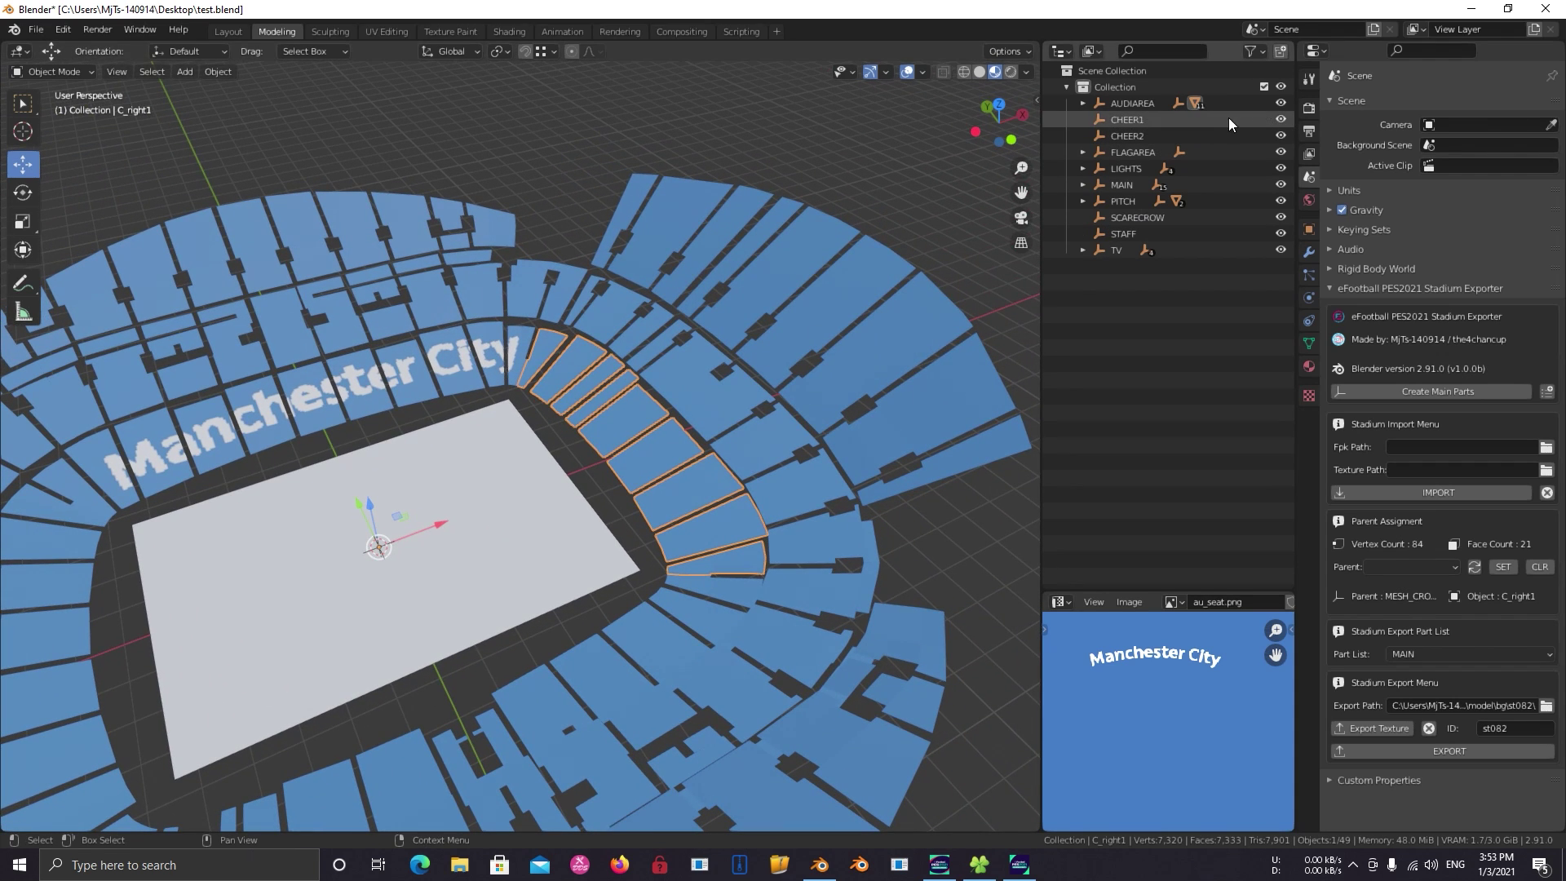
click(1100, 103)
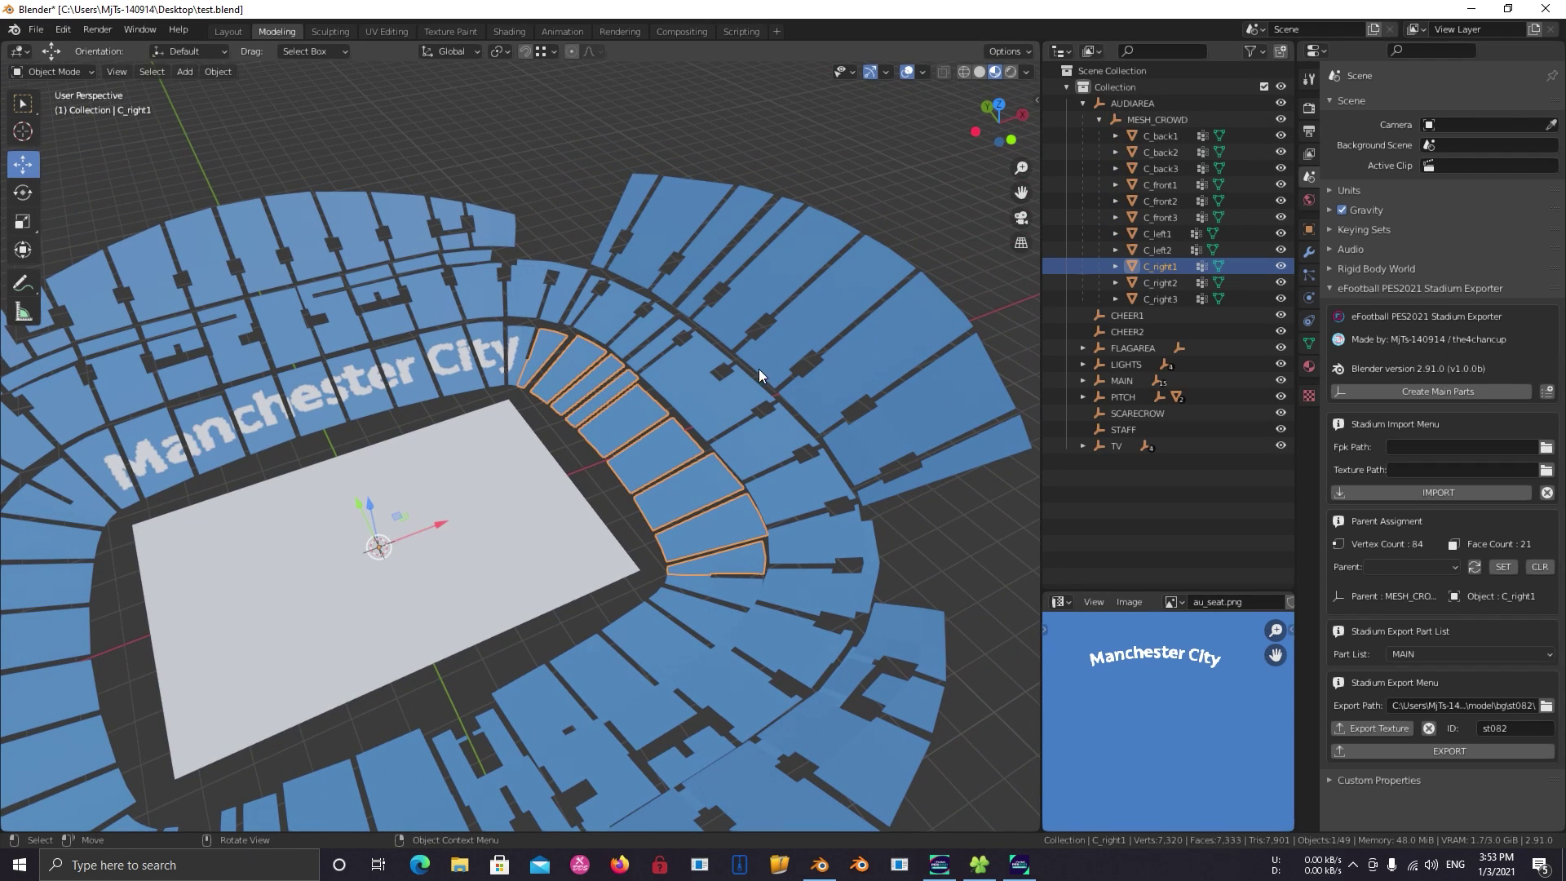
shift+click(691, 400)
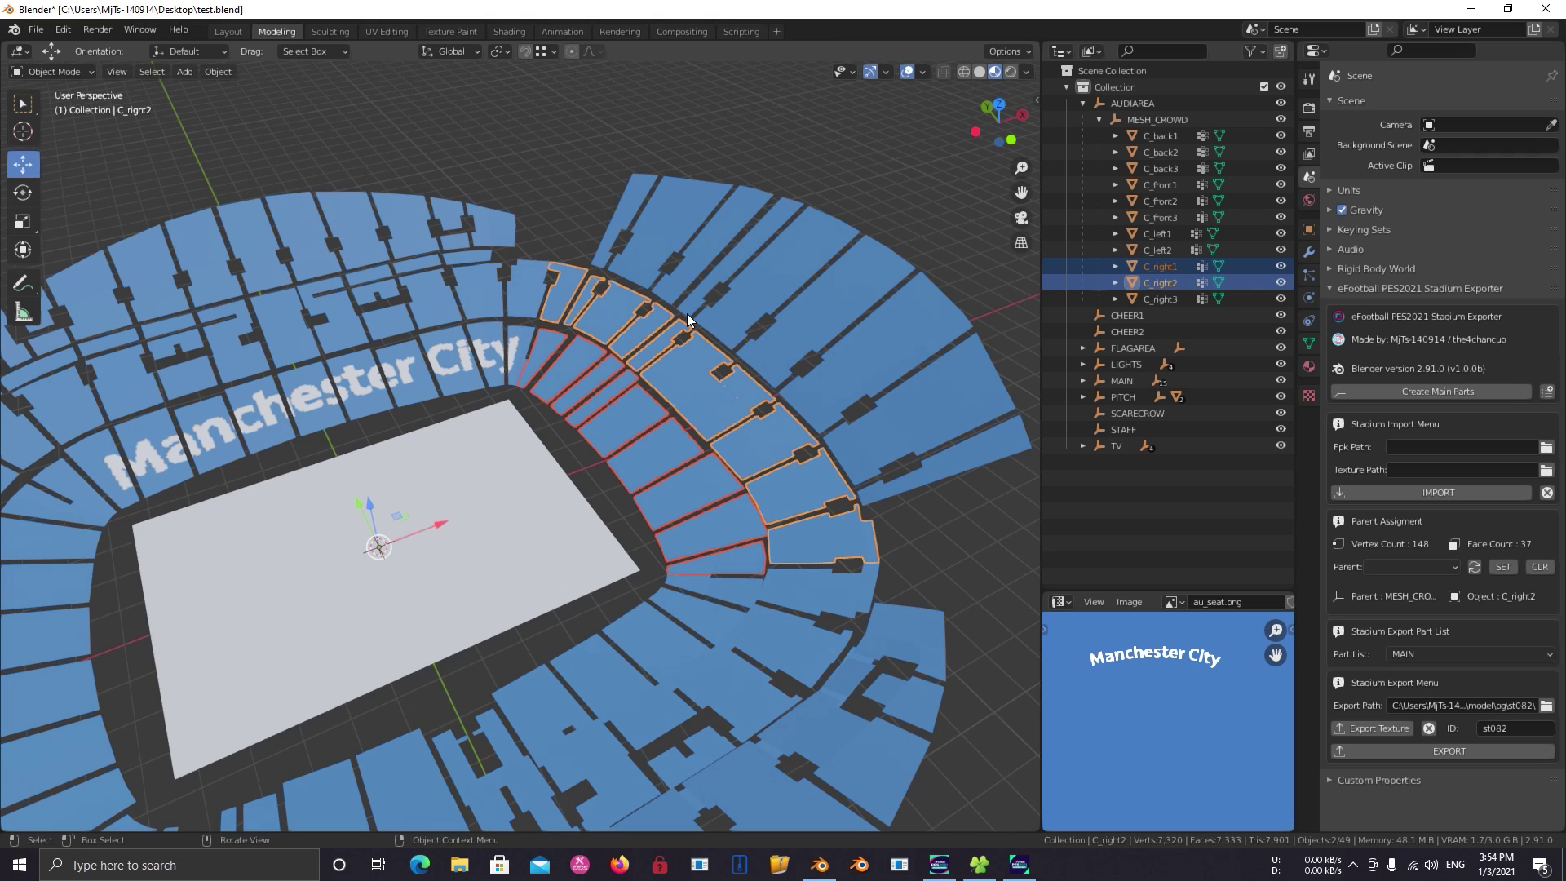
Duplicate both crowd sections in place and parent them to MESH_FLAGAREA in the FLAGAREA part
key(shift+d)
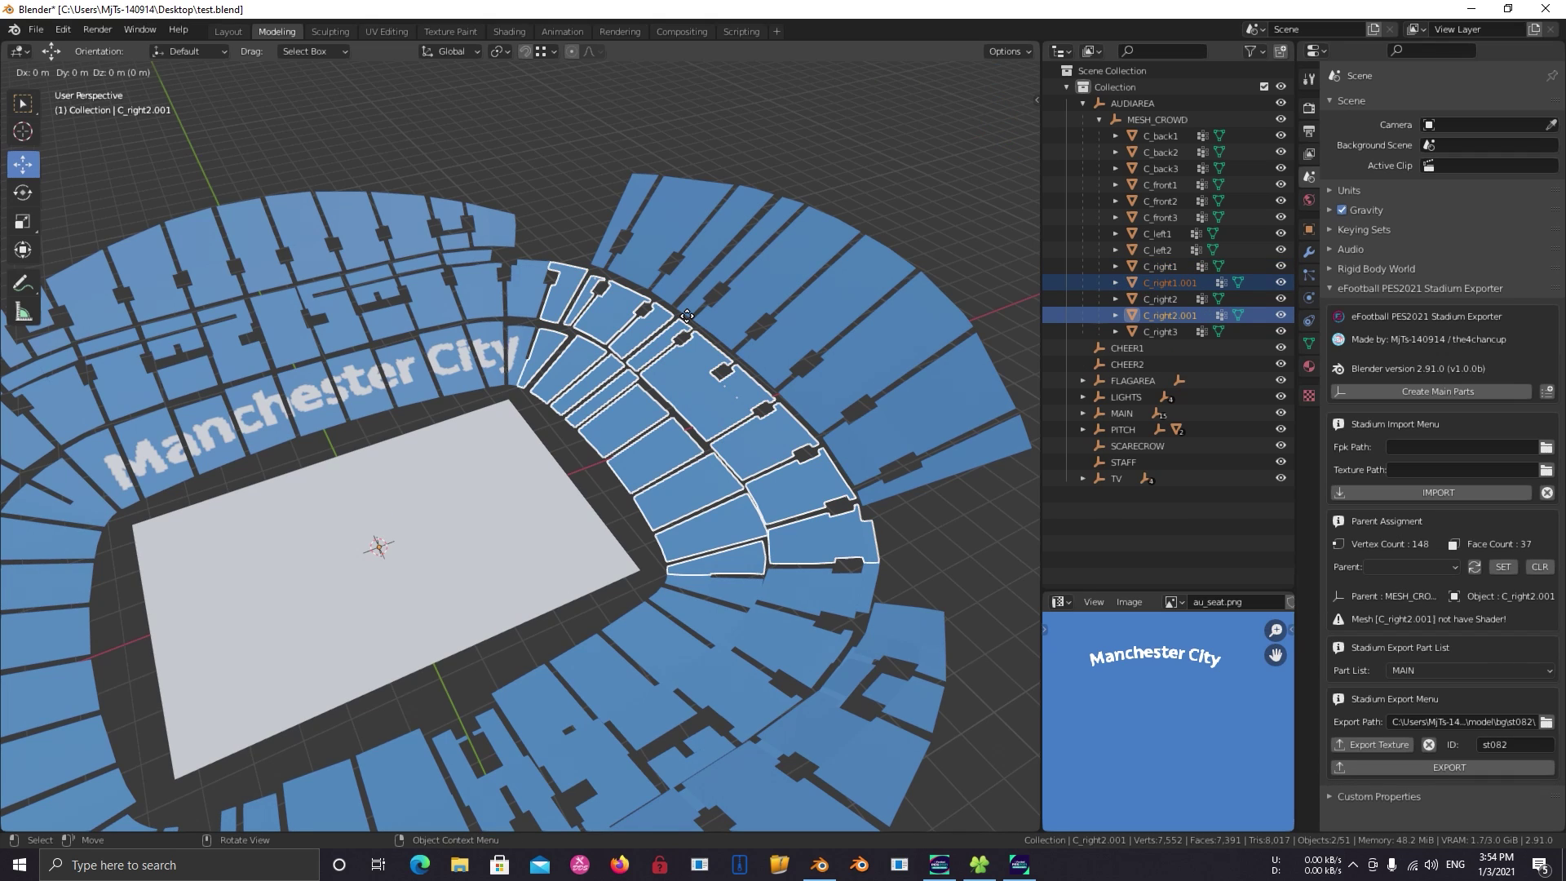
click(686, 317)
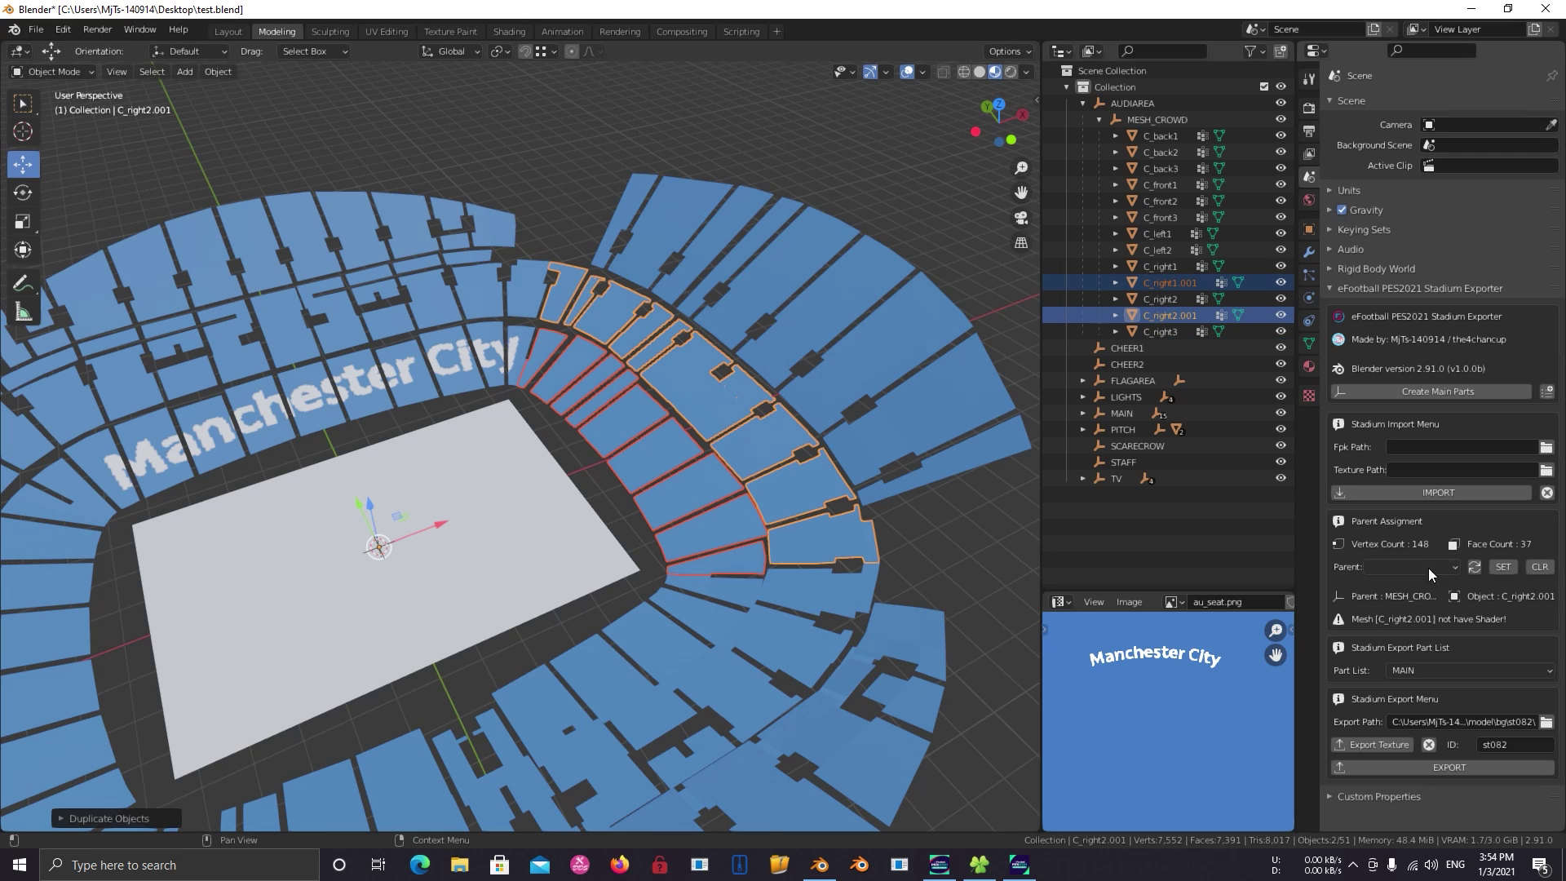
click(1455, 670)
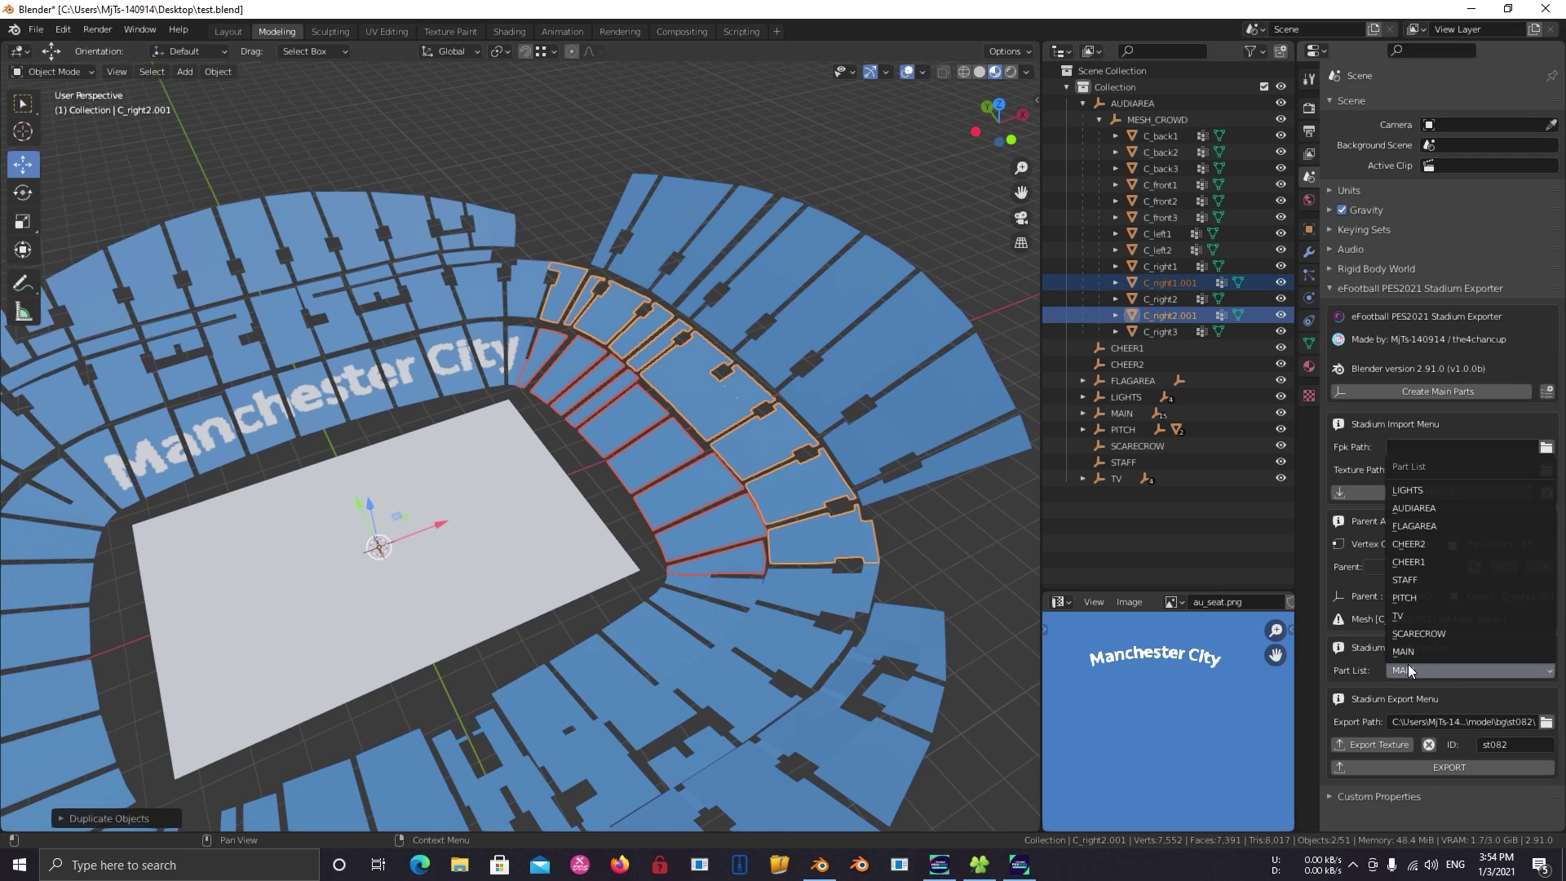
click(1416, 526)
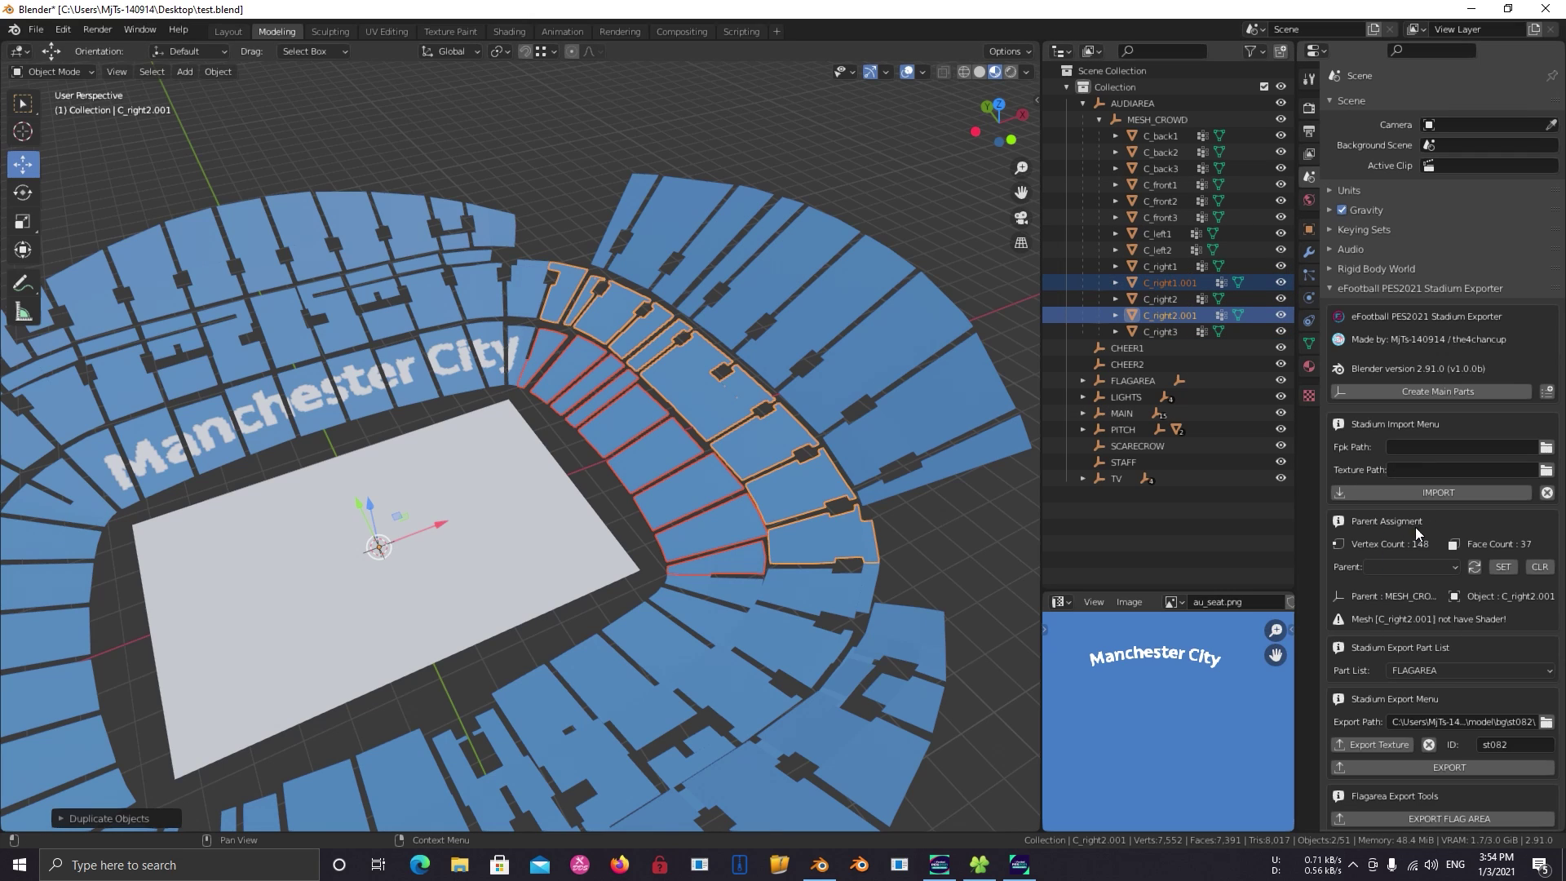
click(1474, 571)
click(1499, 567)
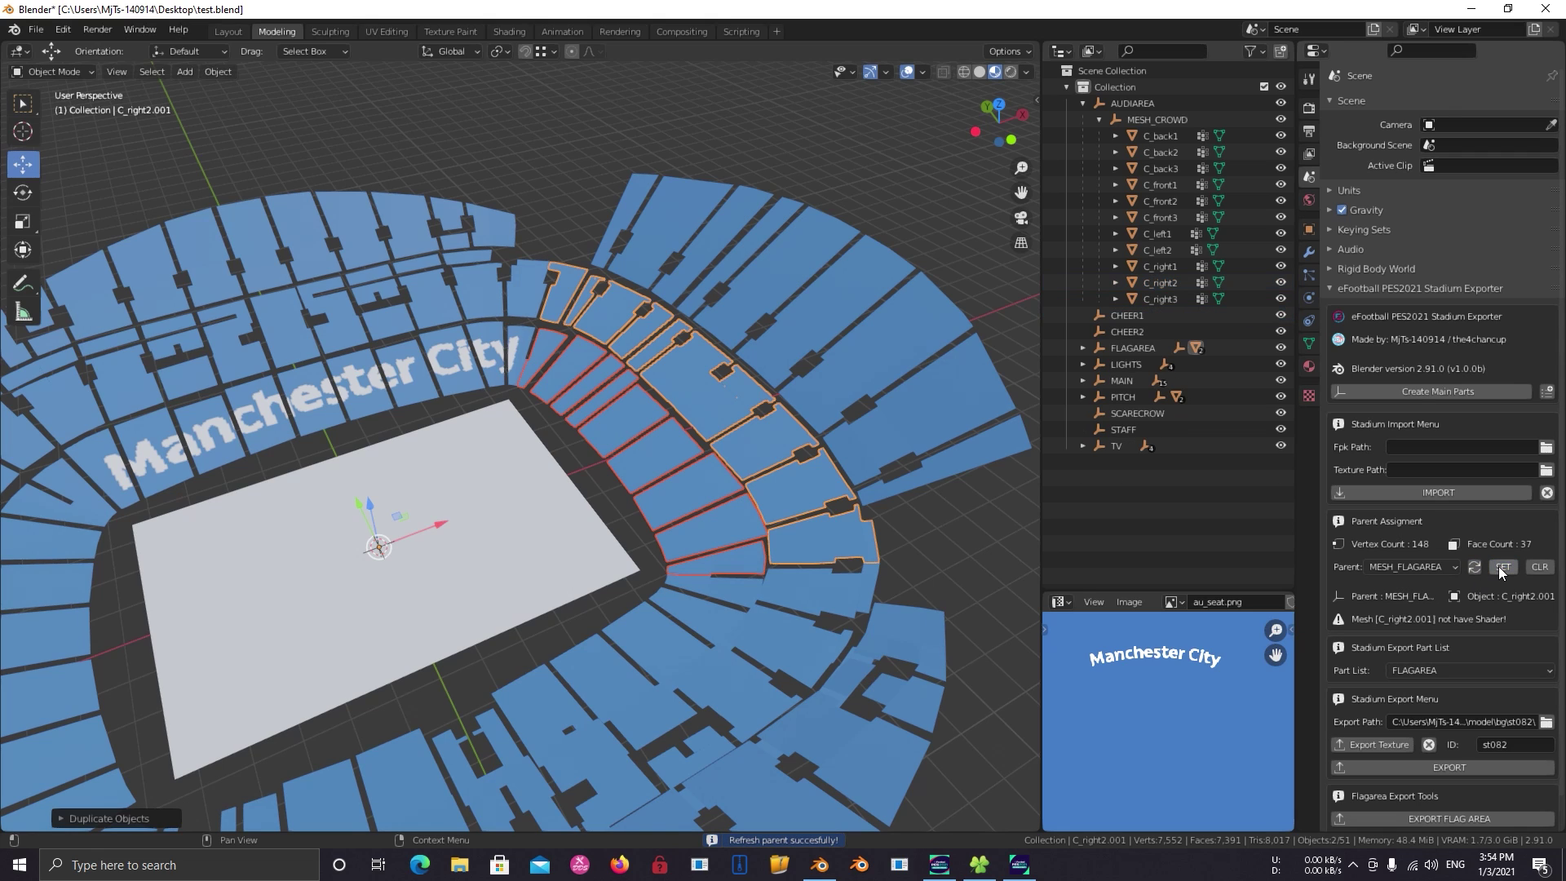
Remove the vertex groups from C_right2.001 in its mesh data properties
click(1083, 348)
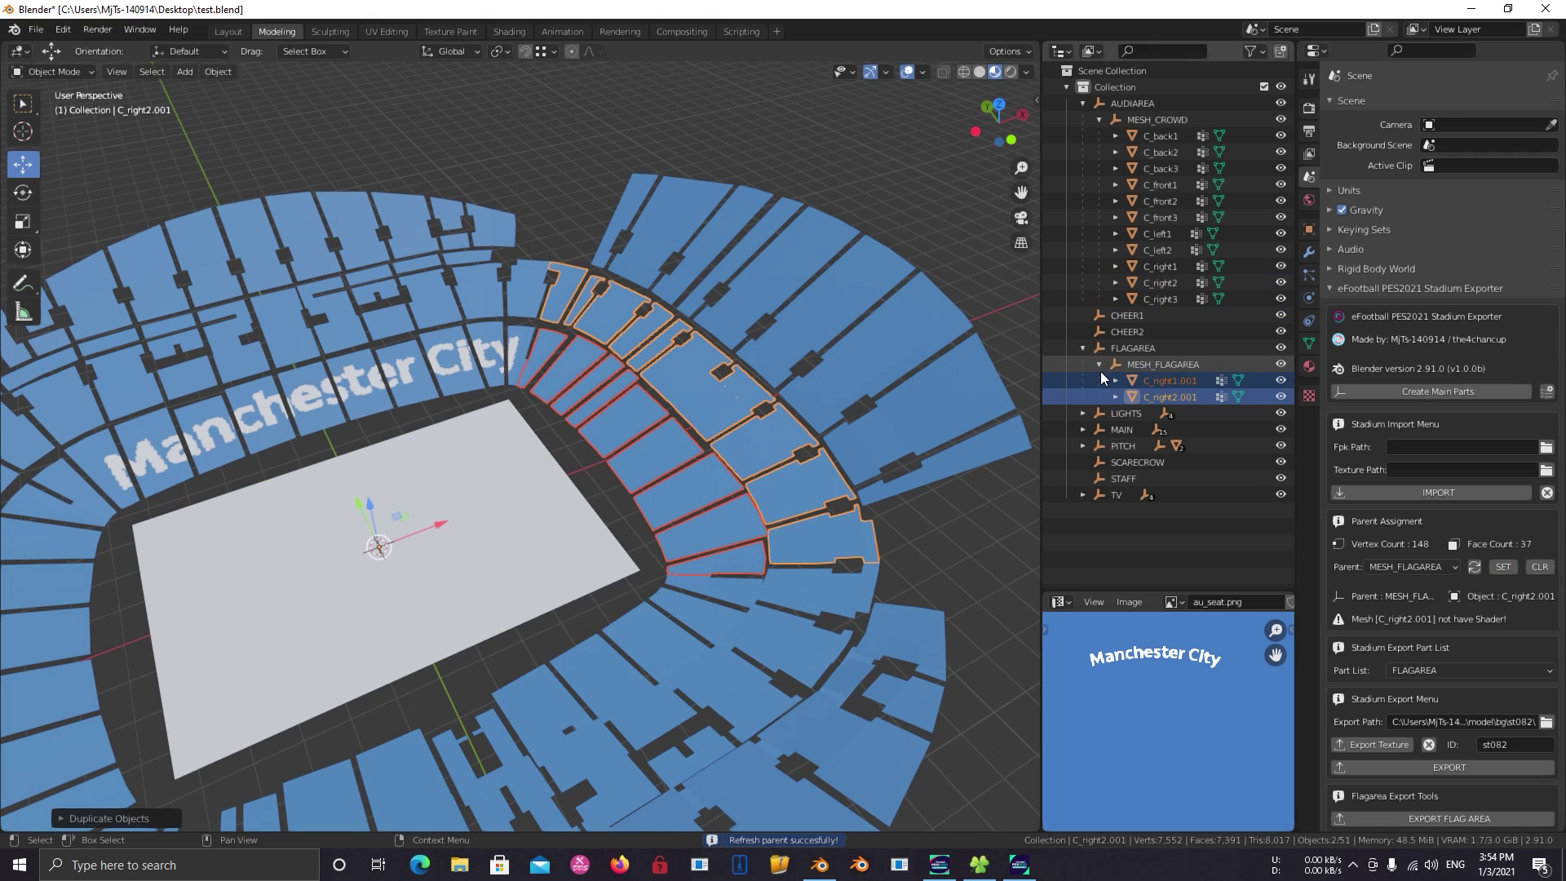
click(1163, 382)
click(1309, 344)
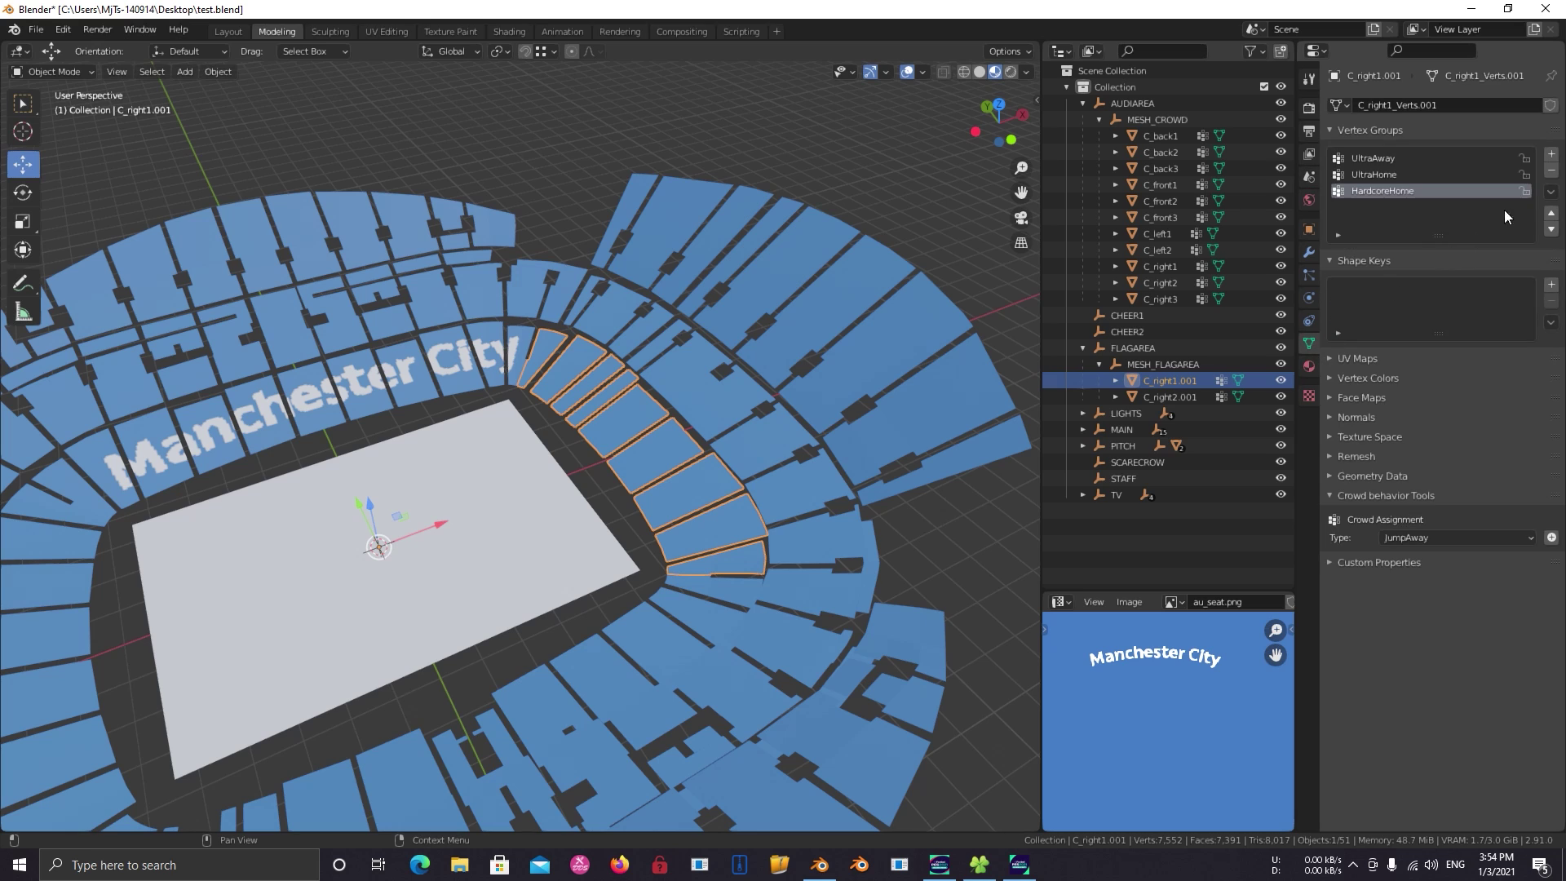
click(1168, 397)
click(1552, 171)
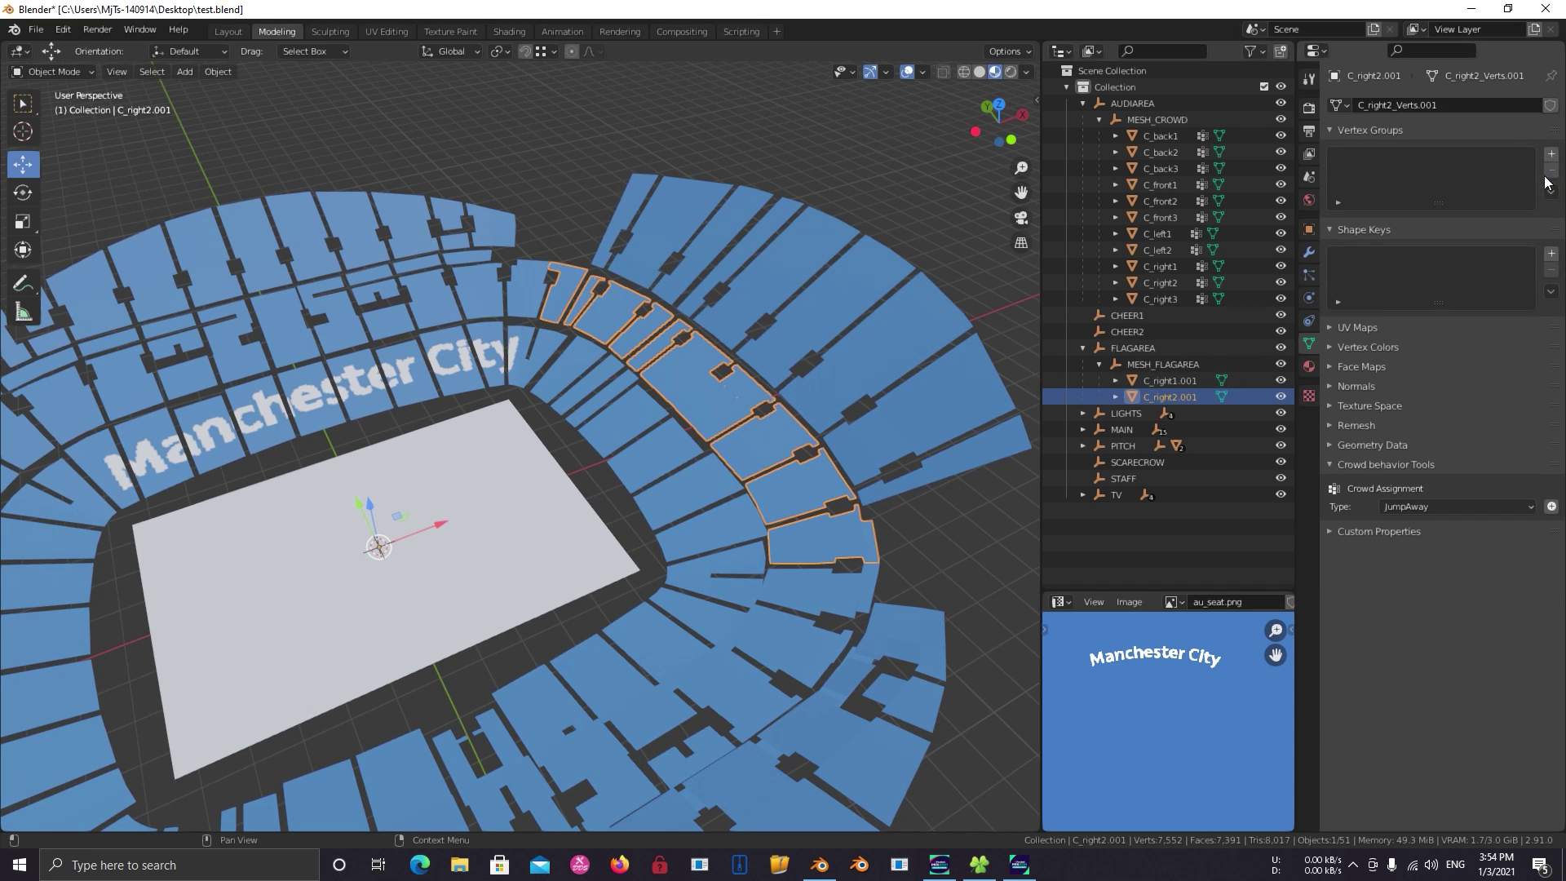
Reselect MESH_FLAGAREA and C_right1.001, then return to the stadium exporter settings
click(1133, 349)
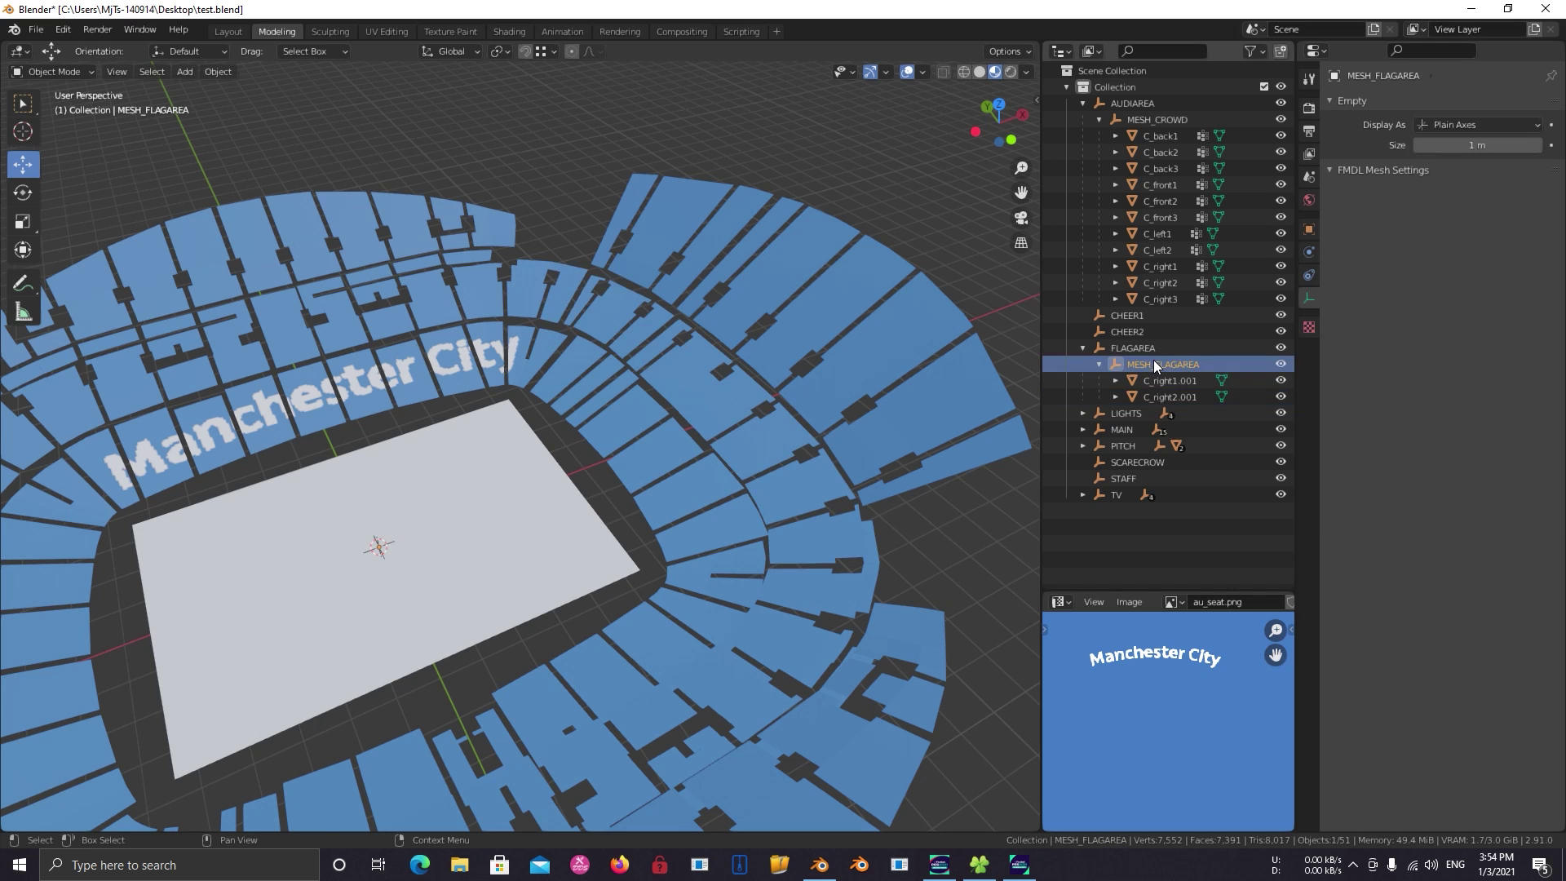
click(1168, 380)
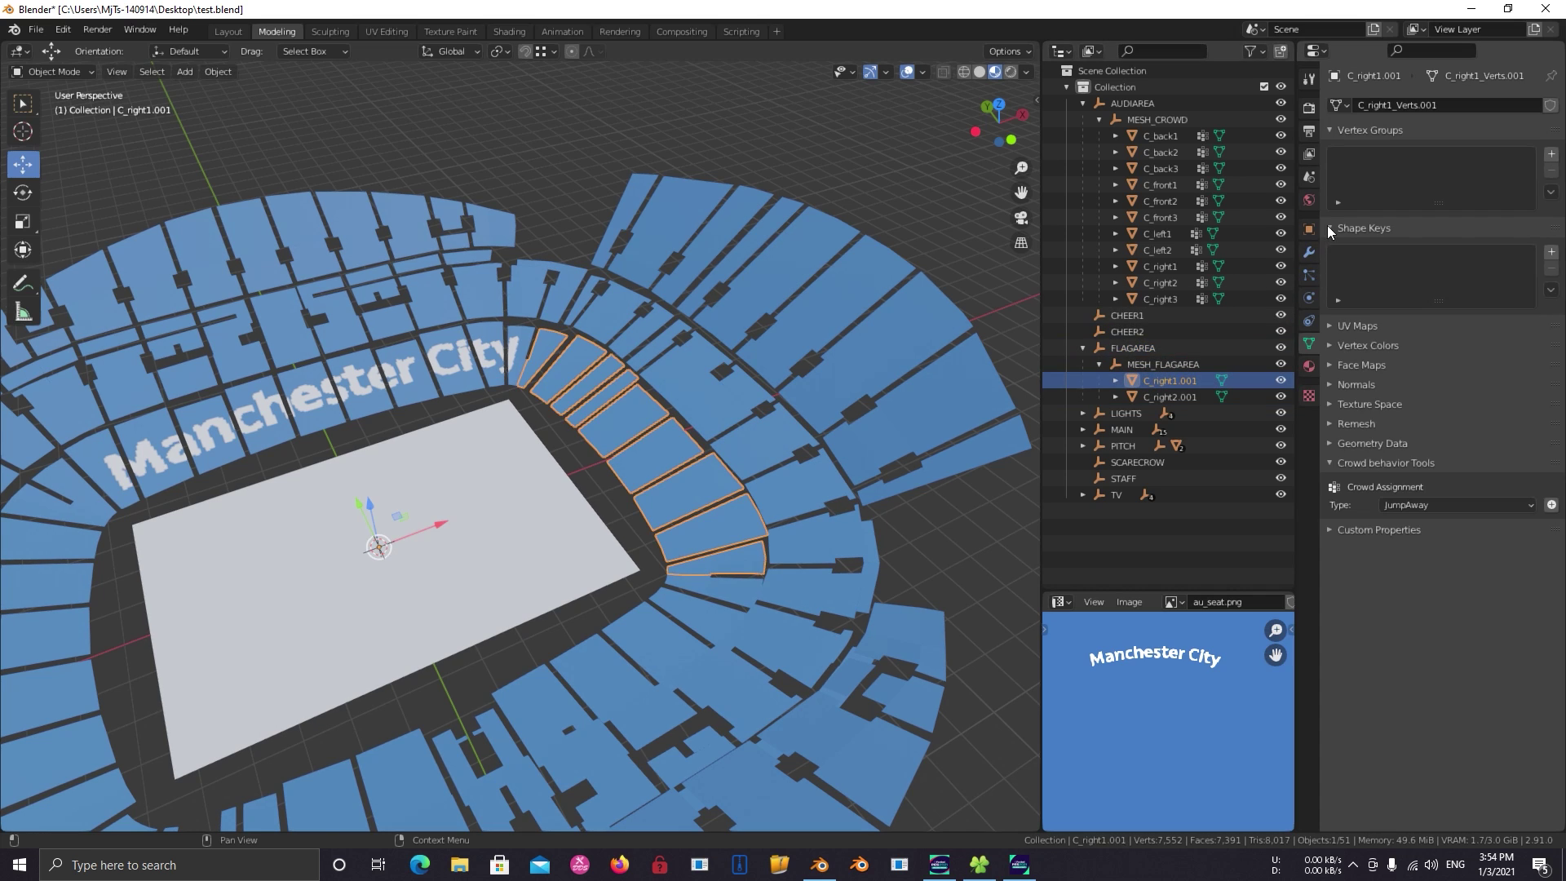
click(1309, 179)
scroll(1405, 321, down, 1)
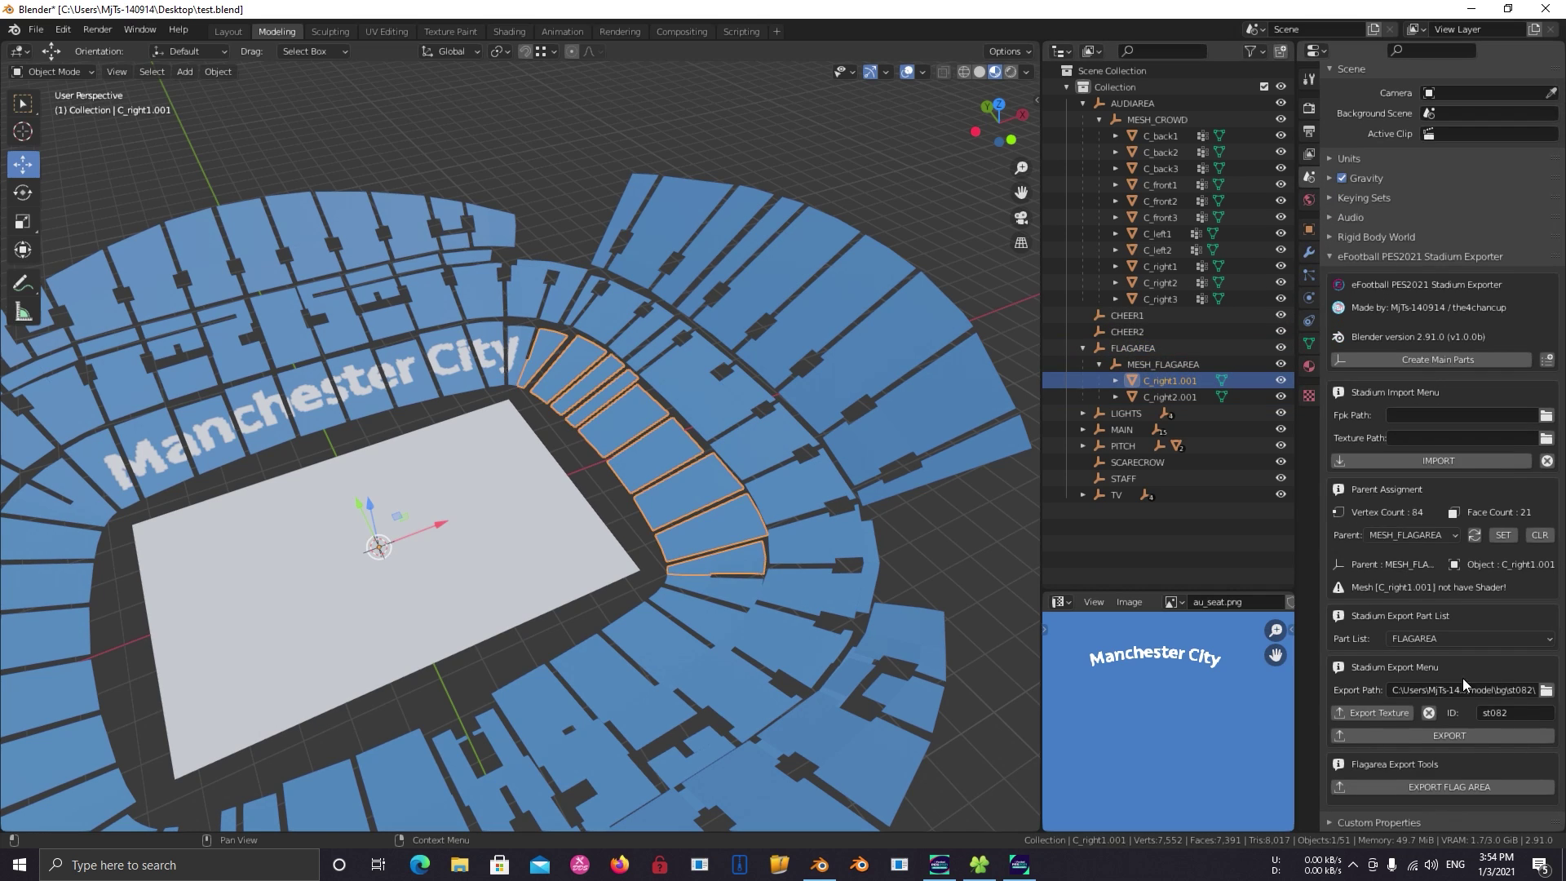
mouse_move(745, 547)
middle_down()
mouse_move(710, 552)
mouse_move(656, 510)
mouse_move(688, 474)
mouse_move(743, 522)
middle_up()
Rename the duplicated sections C_right1.001 and C_right2.001 to F_right1 and F_right2
double_click(1170, 381)
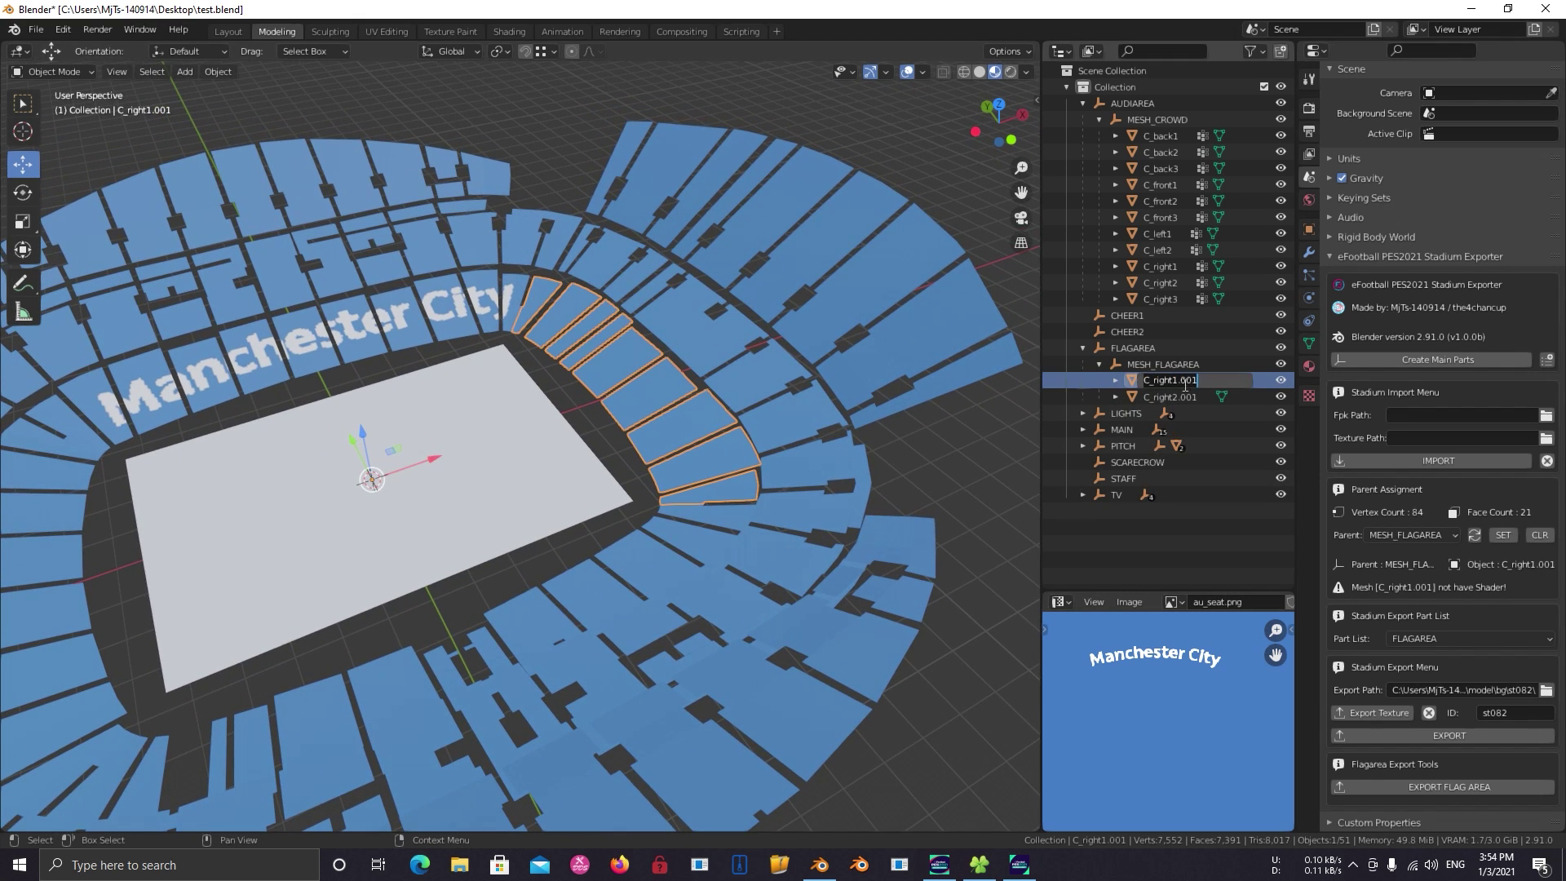
key(ctrl+a)
text(F)
key(Return)
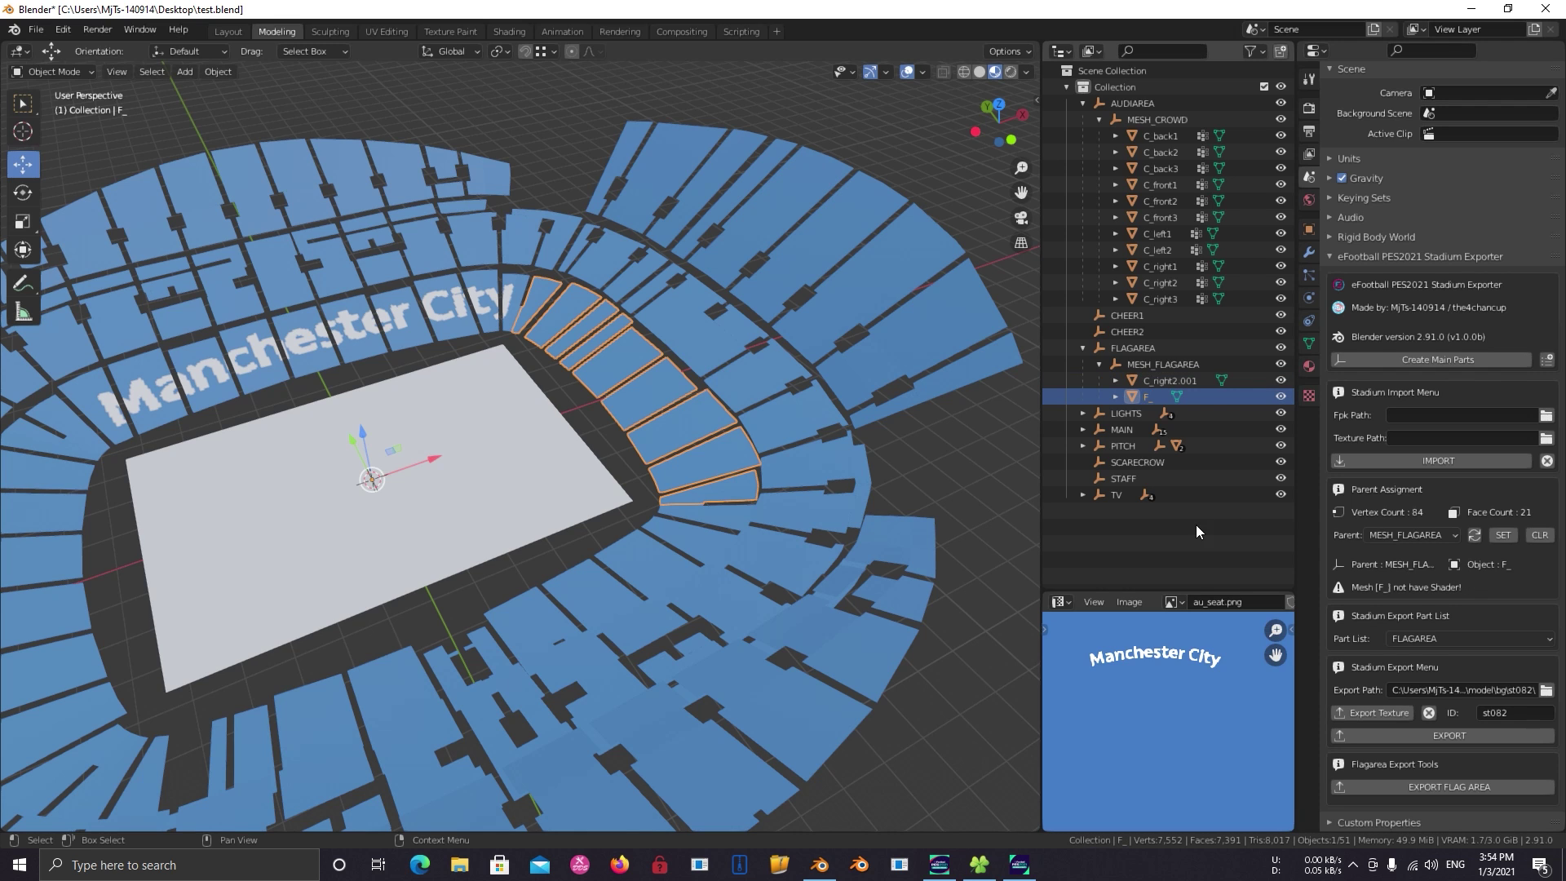
key(KP_7)
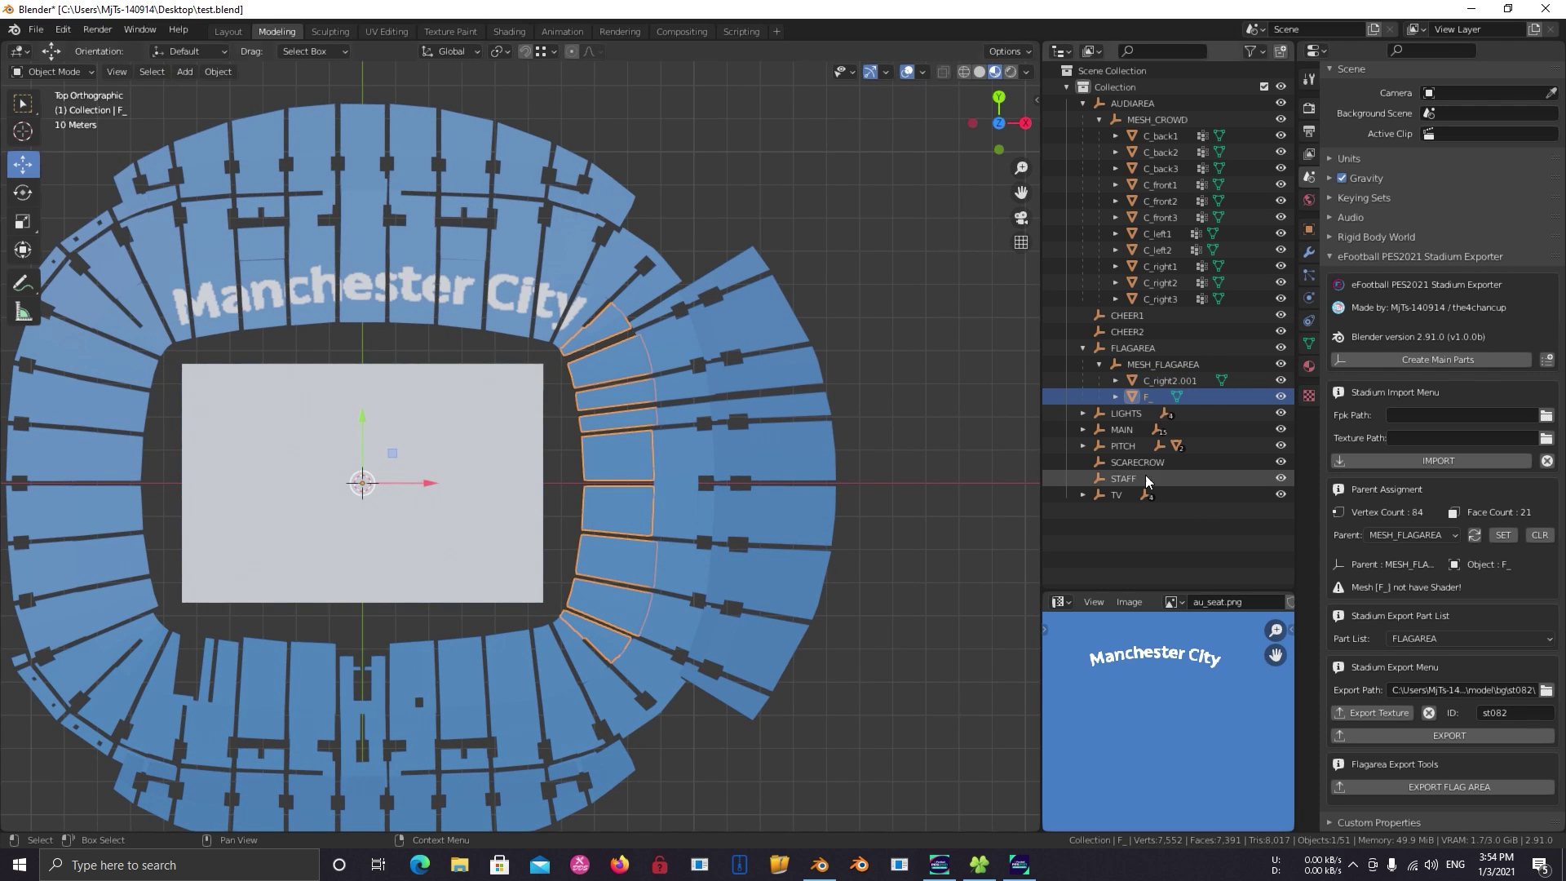
double_click(1165, 396)
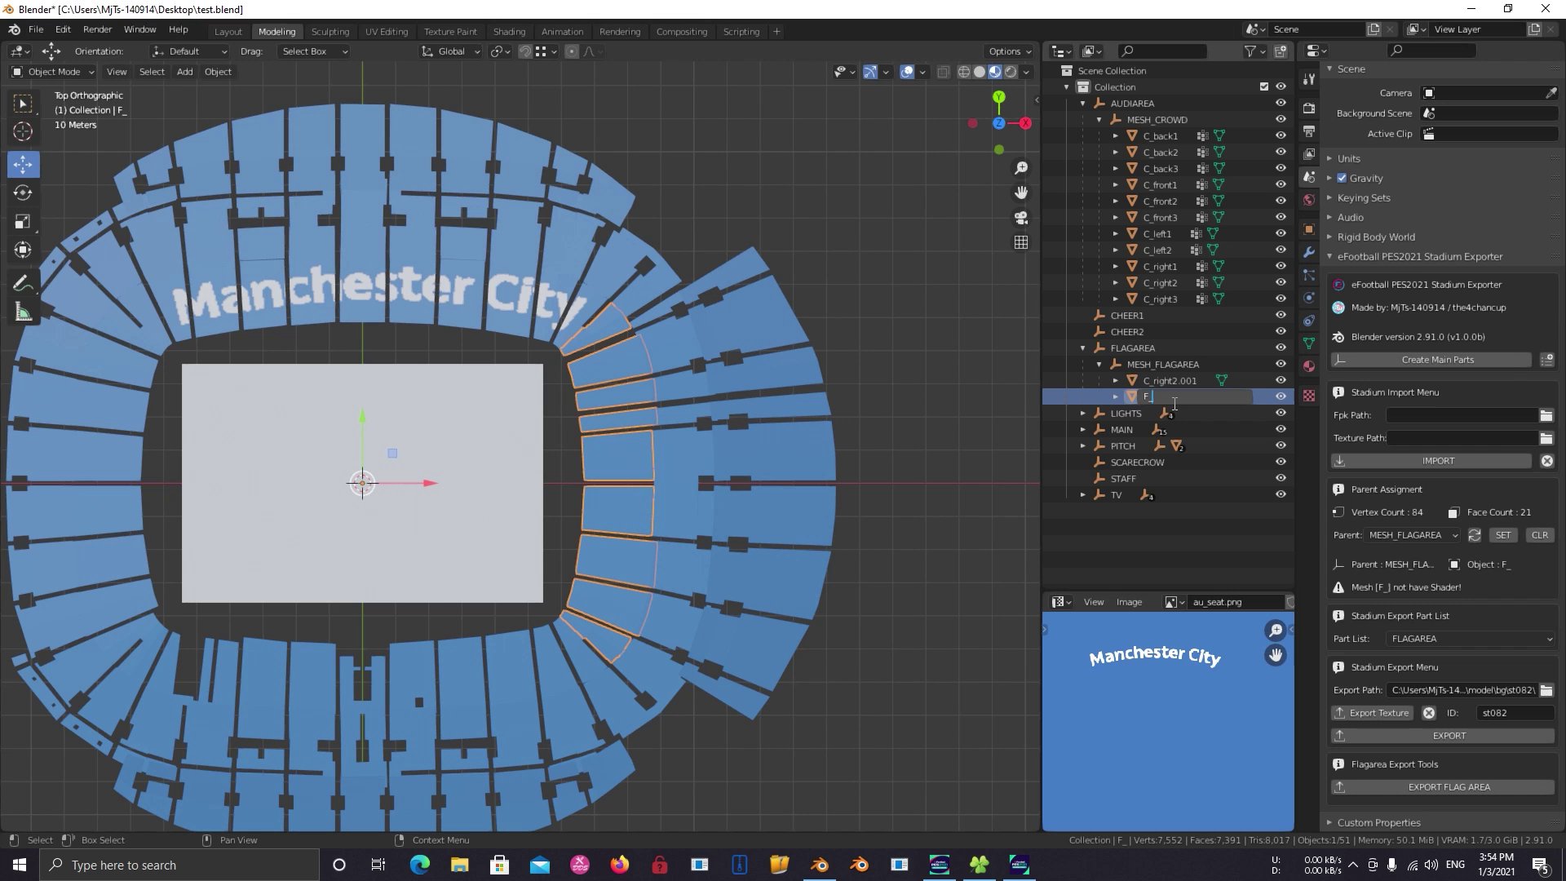
text(right)
text(1)
key(Return)
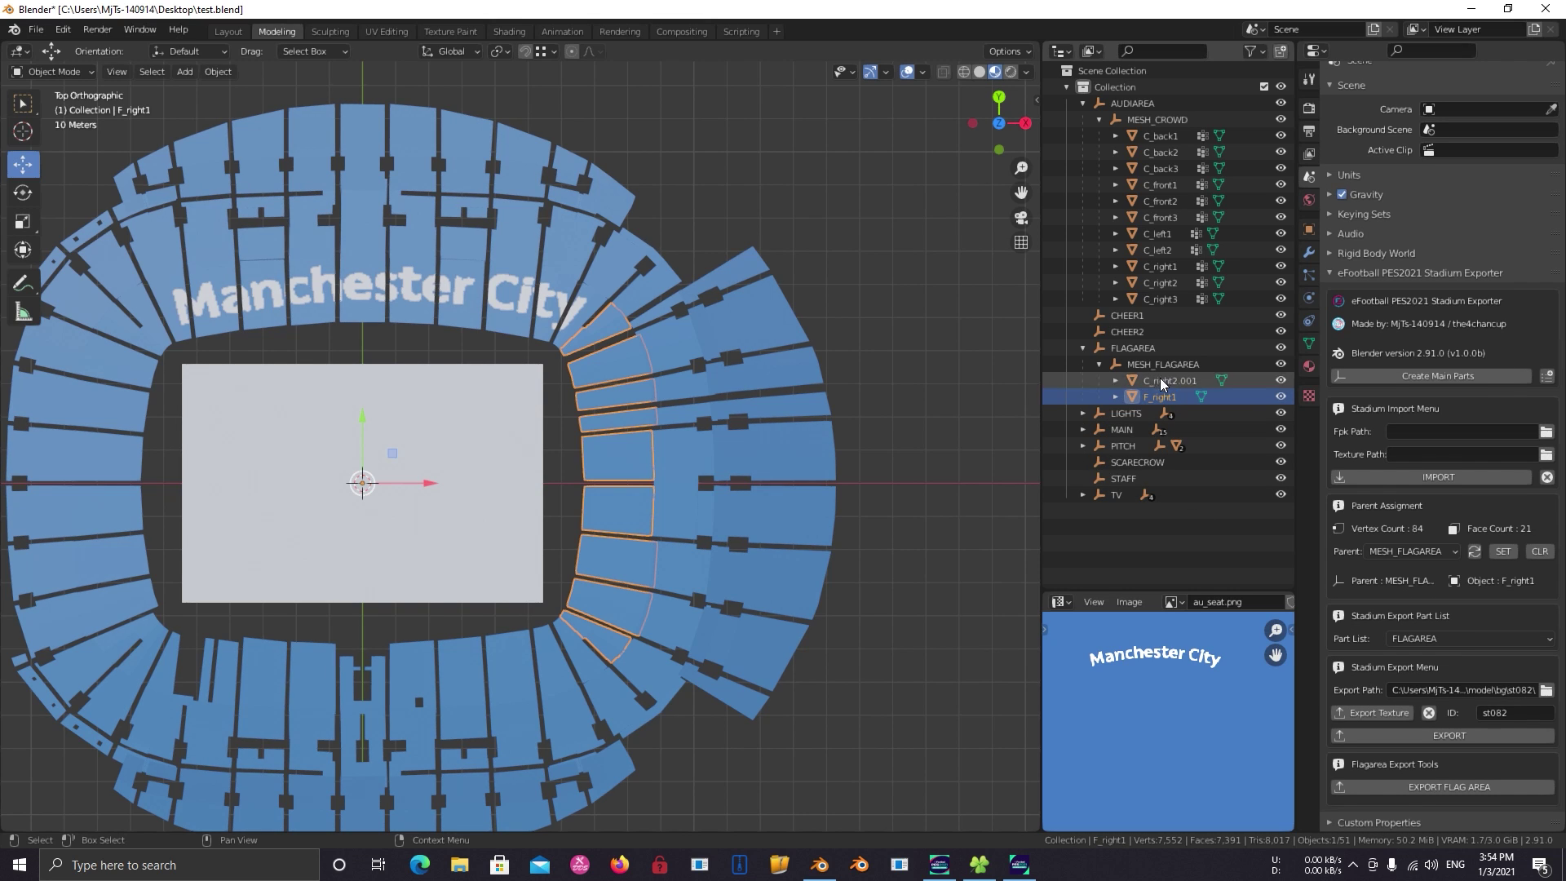
double_click(1172, 381)
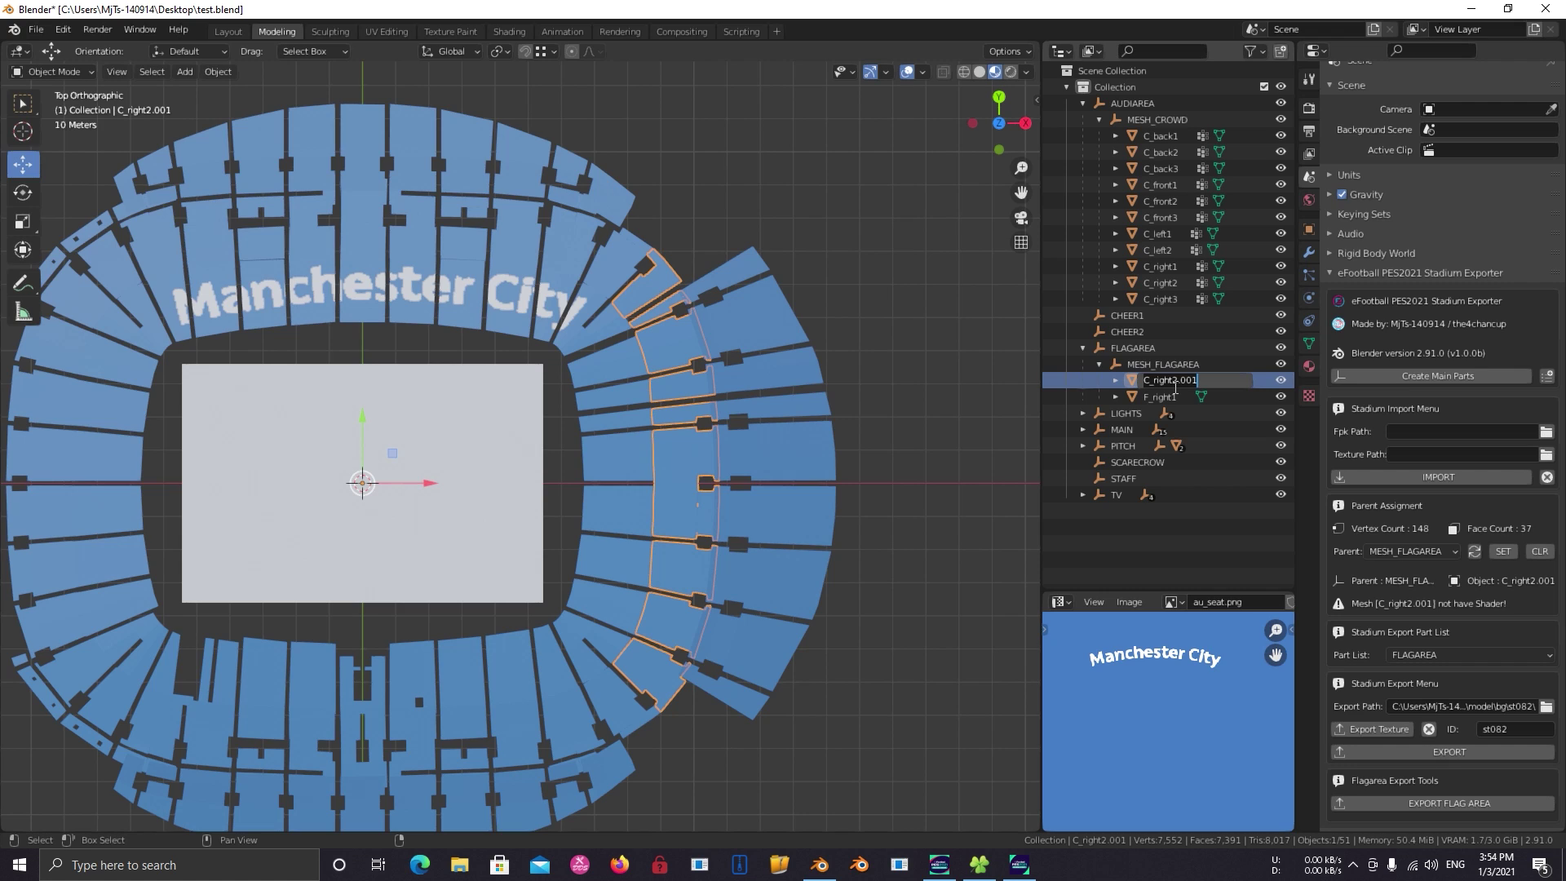
text(F_)
text(right2)
key(Return)
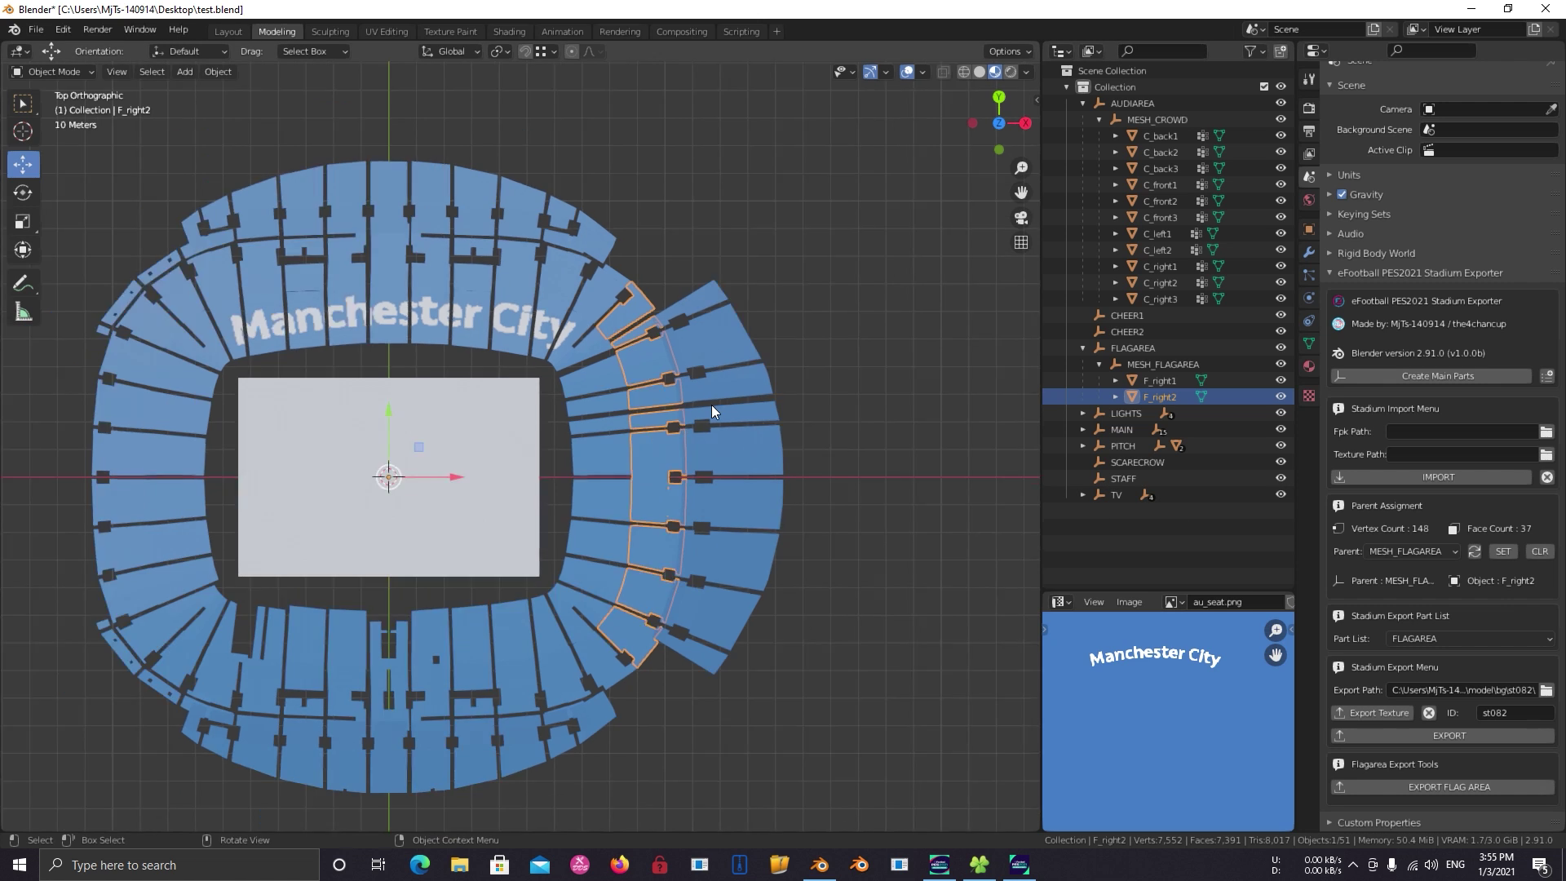
Export the flag area and view the flagarea_st082 files in the standsFlag folder
mouse_move(716, 438)
middle_down()
mouse_move(622, 328)
mouse_move(718, 306)
middle_up()
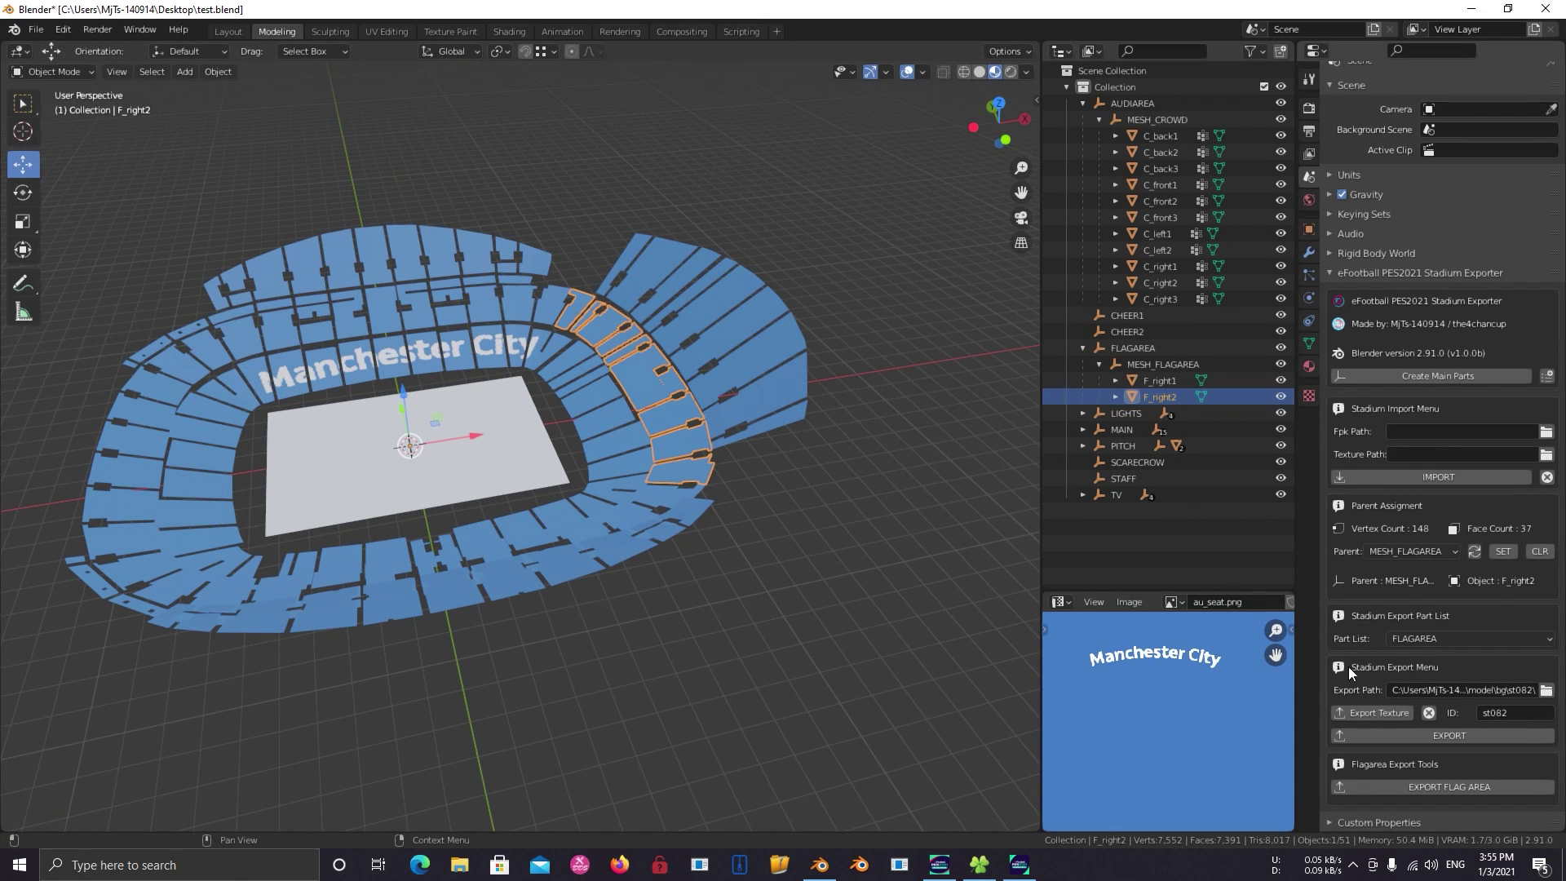
click(1429, 787)
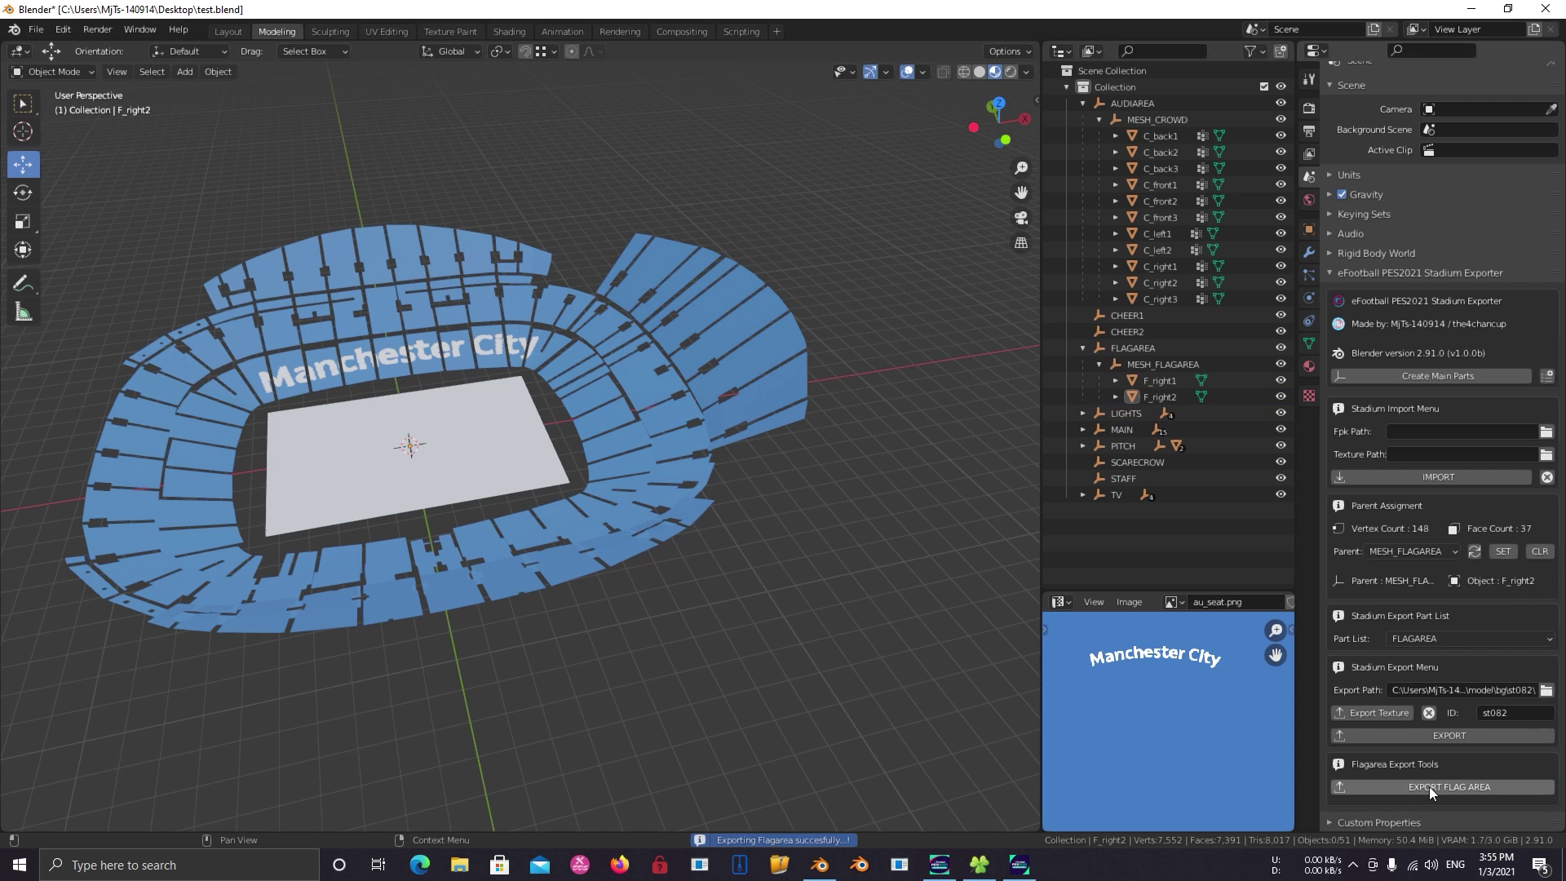
click(979, 865)
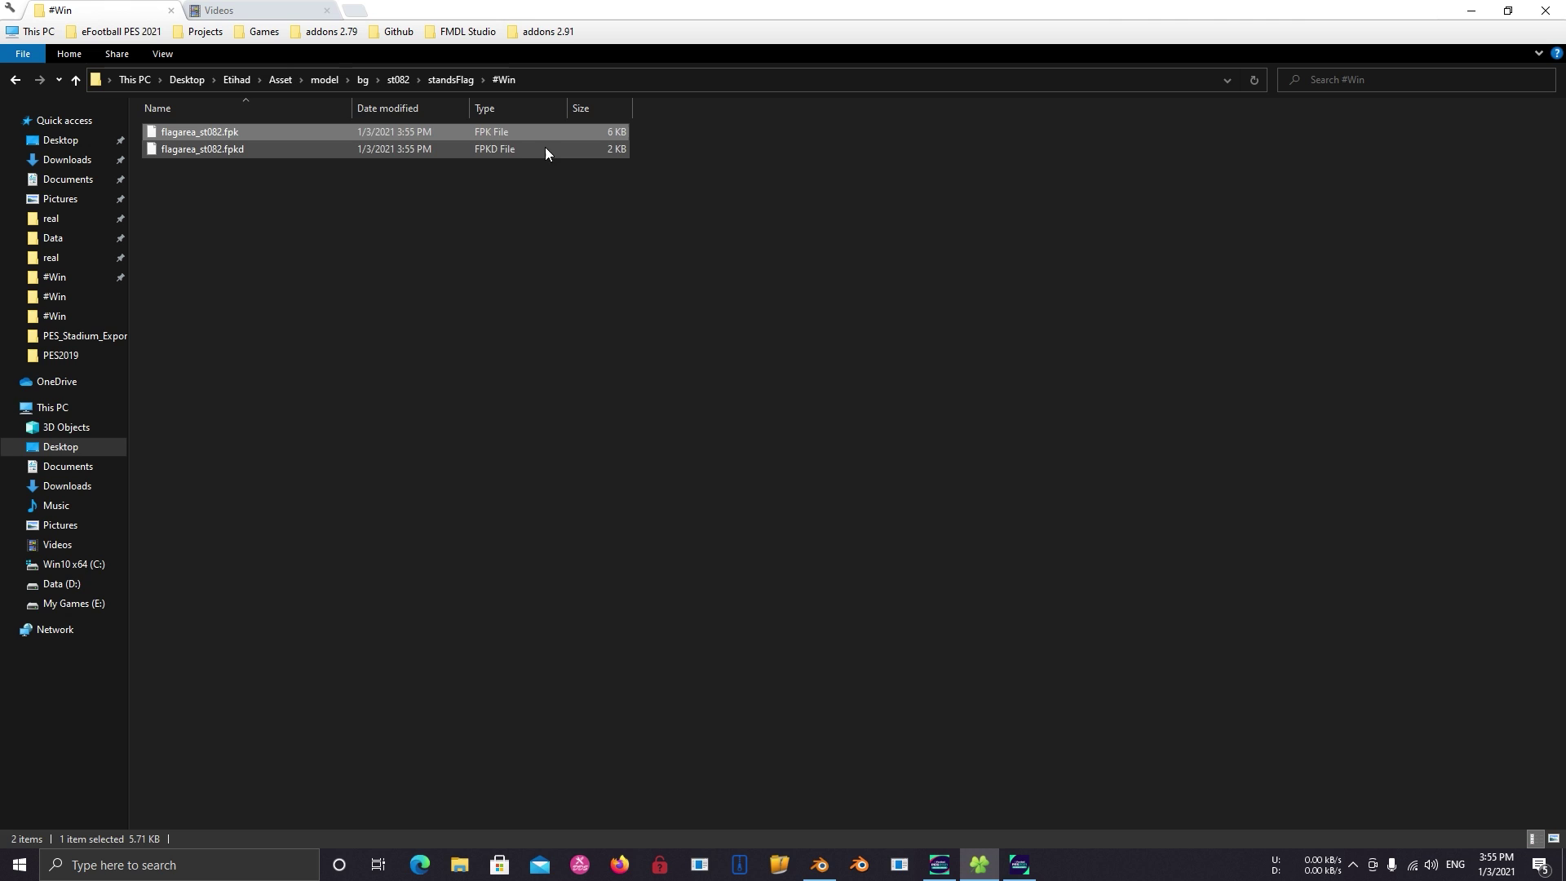
Launch PES 2021, keep Arsenal as the away team and kick off against Manchester City
click(1019, 865)
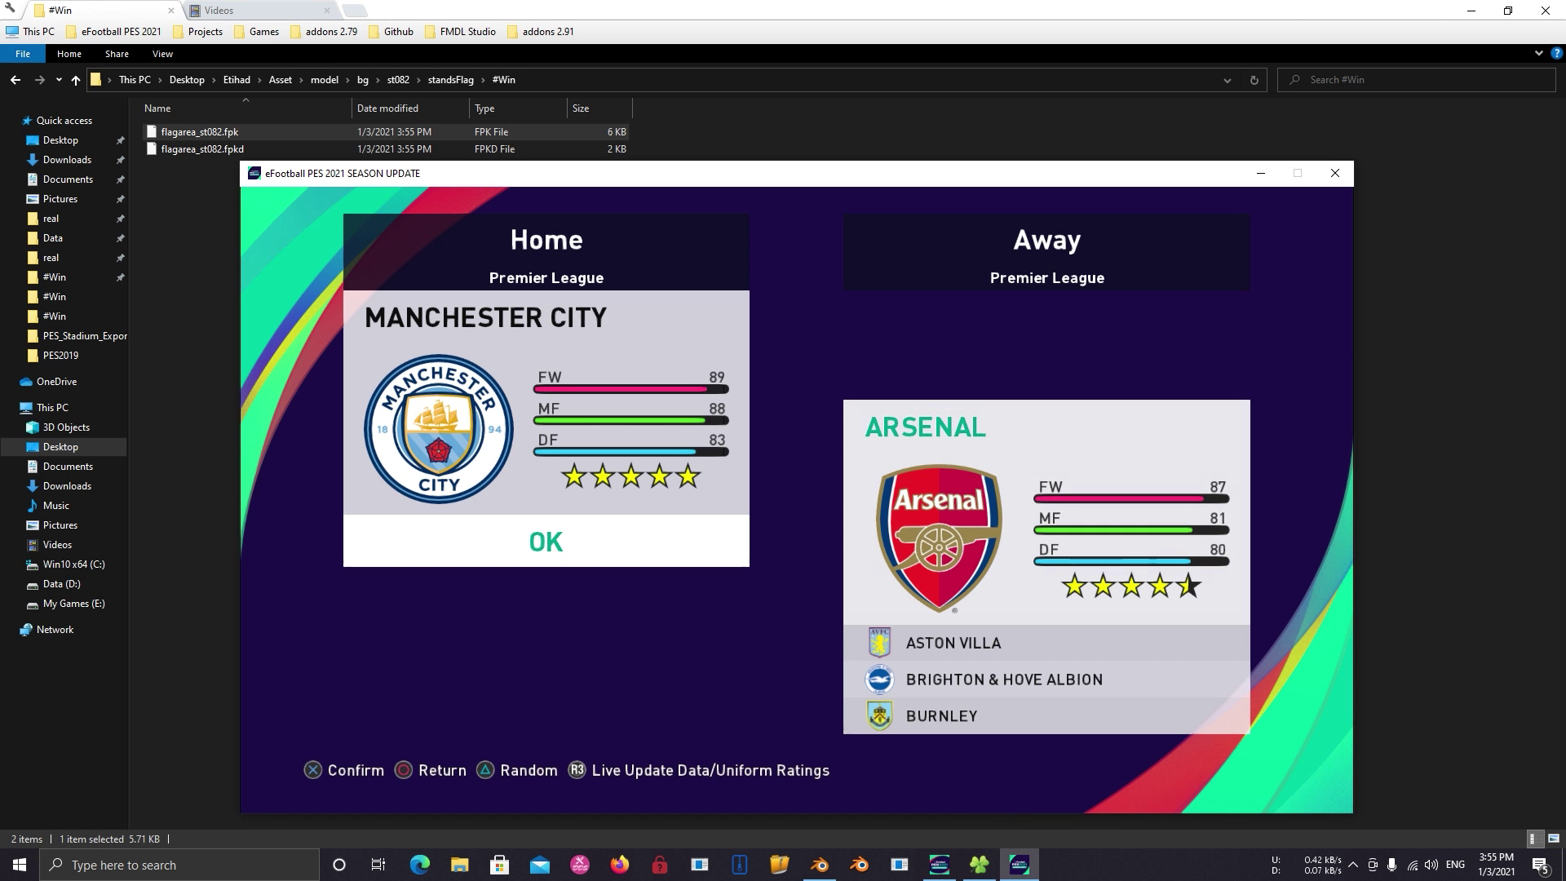
key(Return)
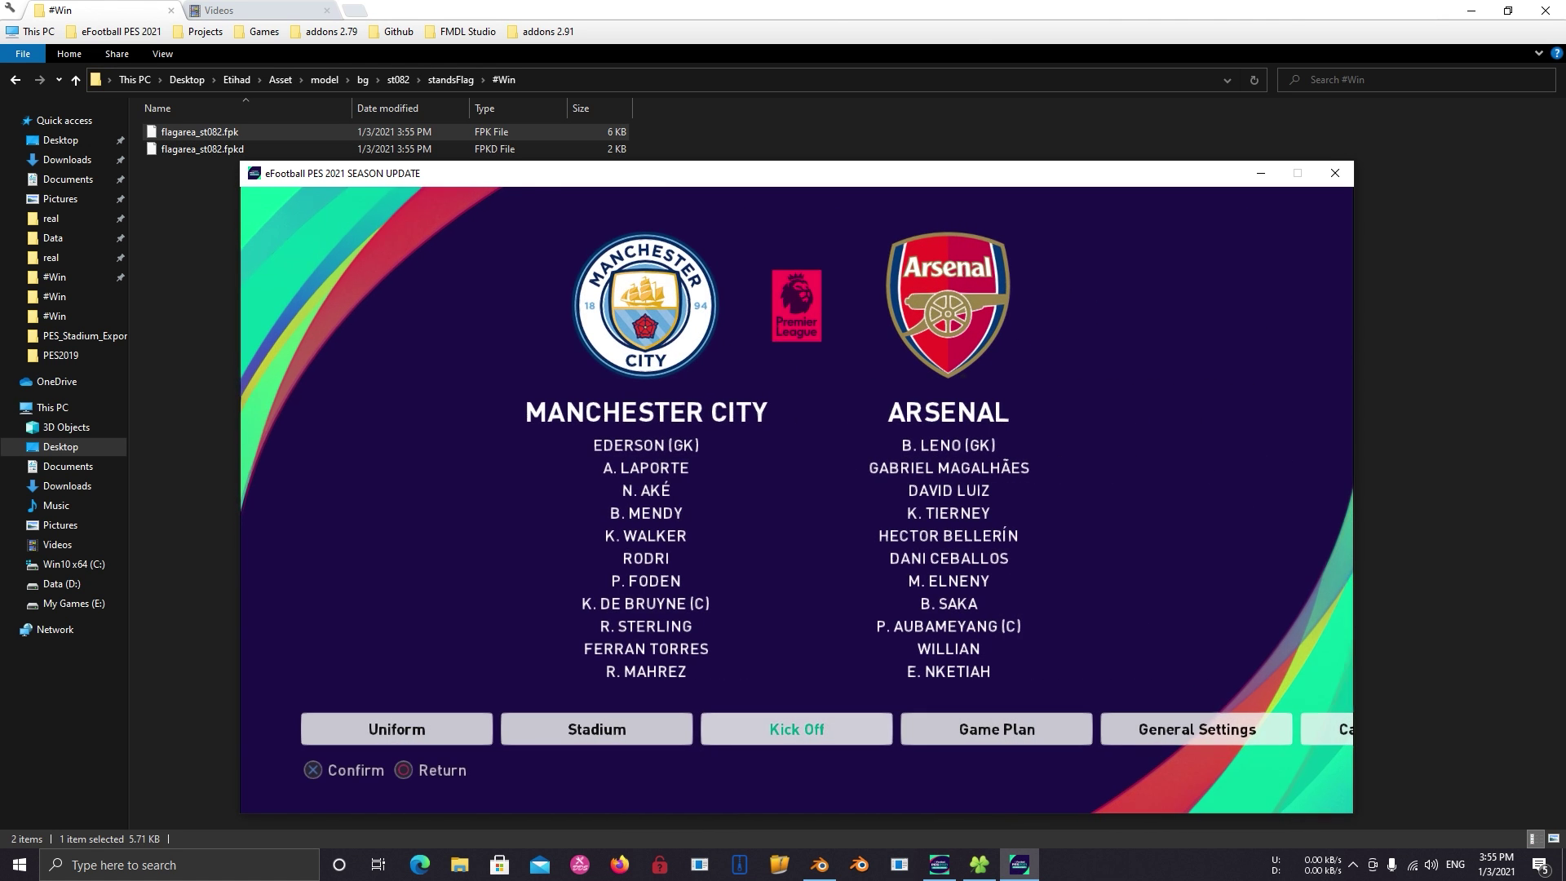
key(Return)
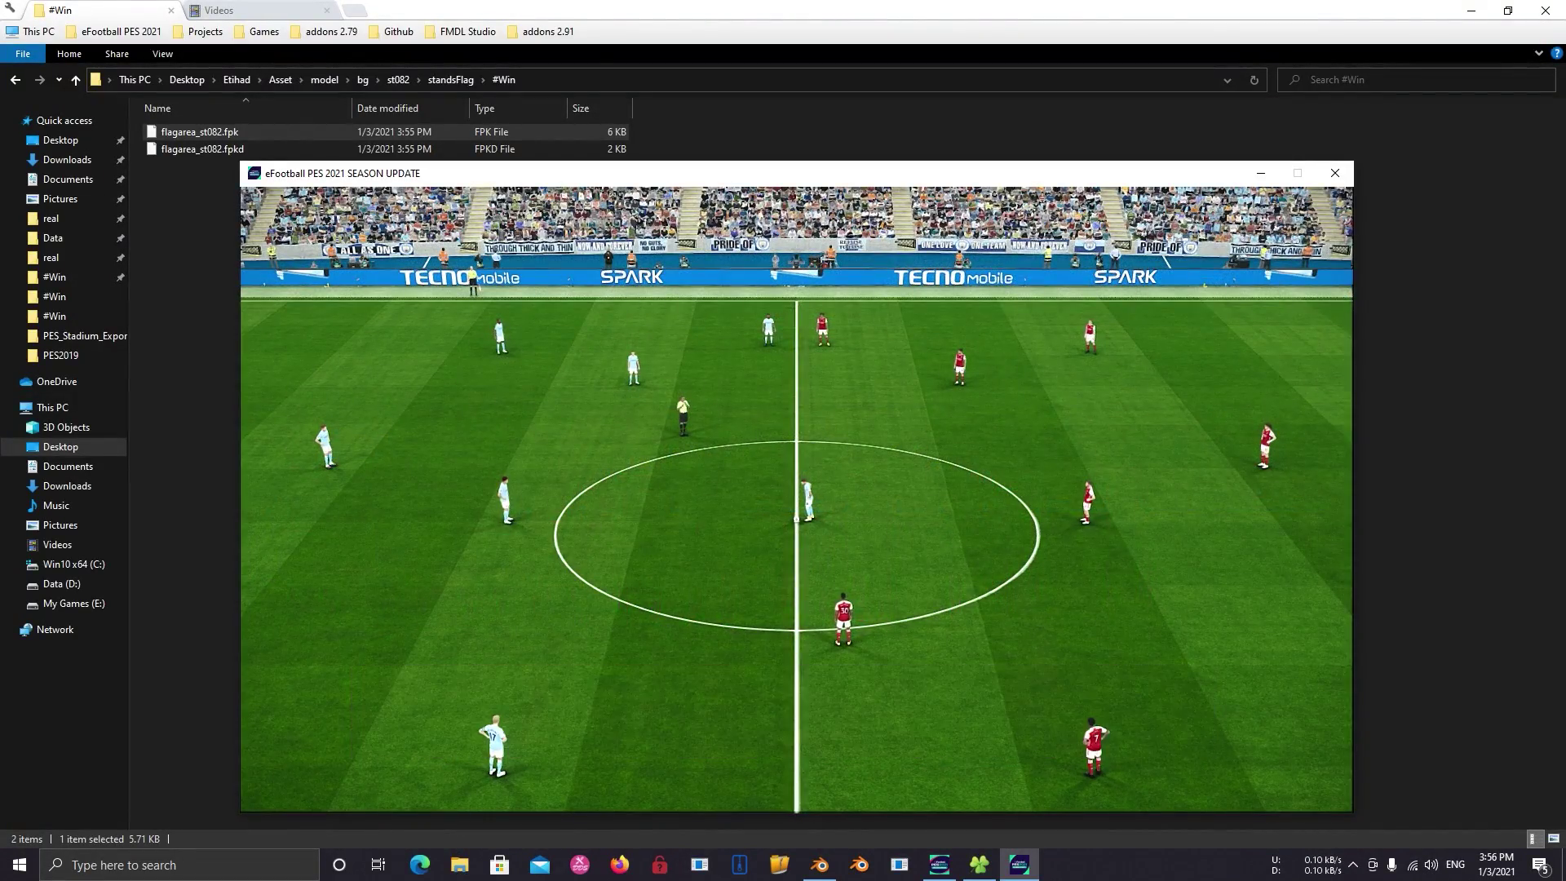
Pause the match at 0–0 and pick Select Team from the pause menu
key(Escape)
key(Right)
key(Right)
key(Right)
key(Return)
key(Right)
key(Return)
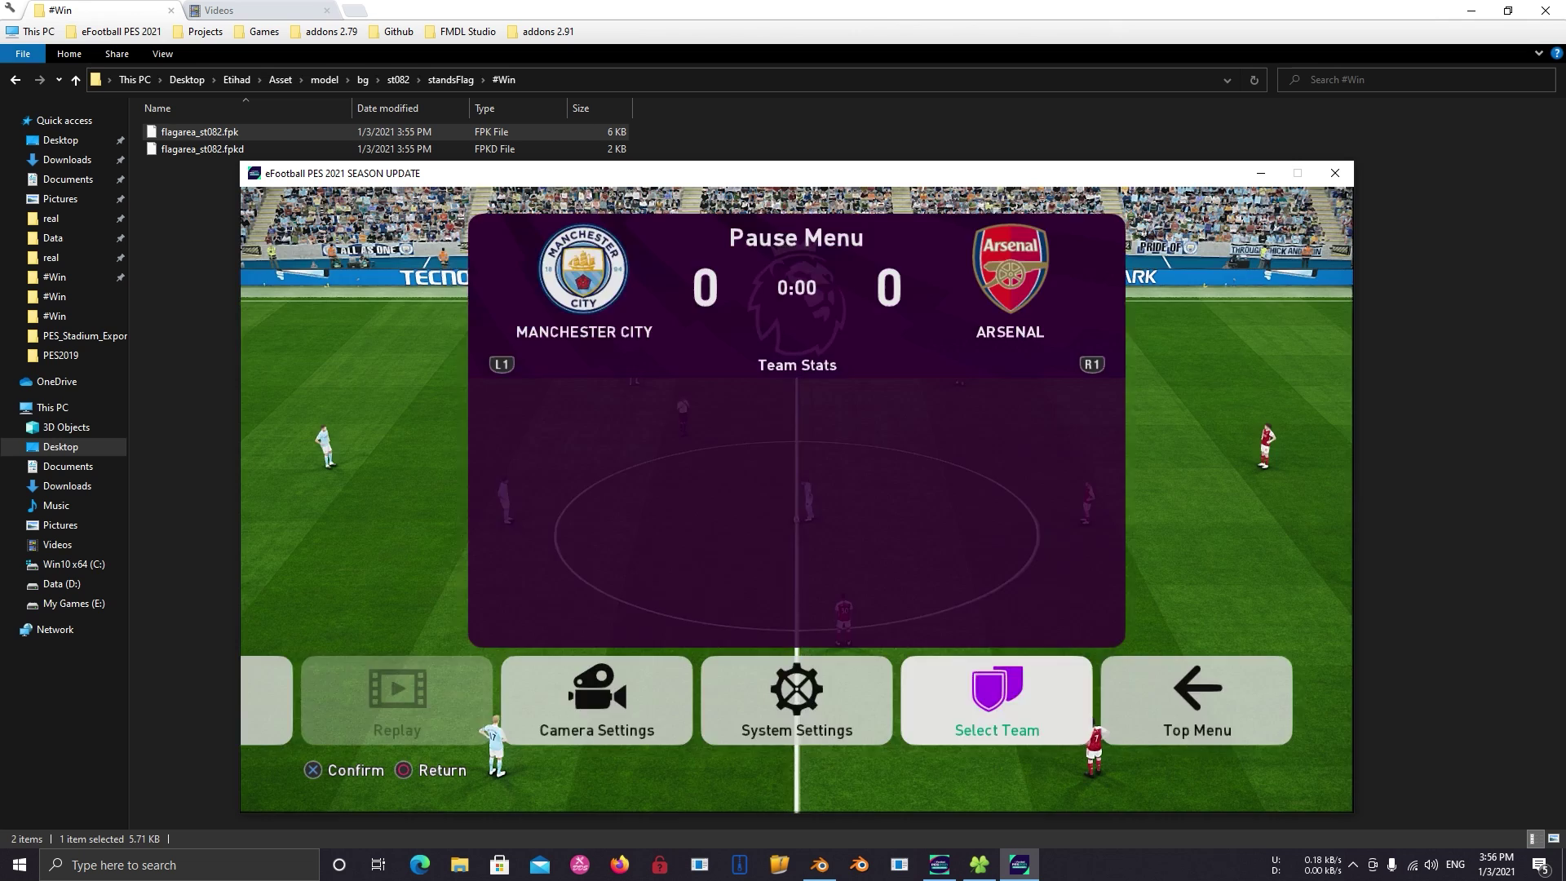